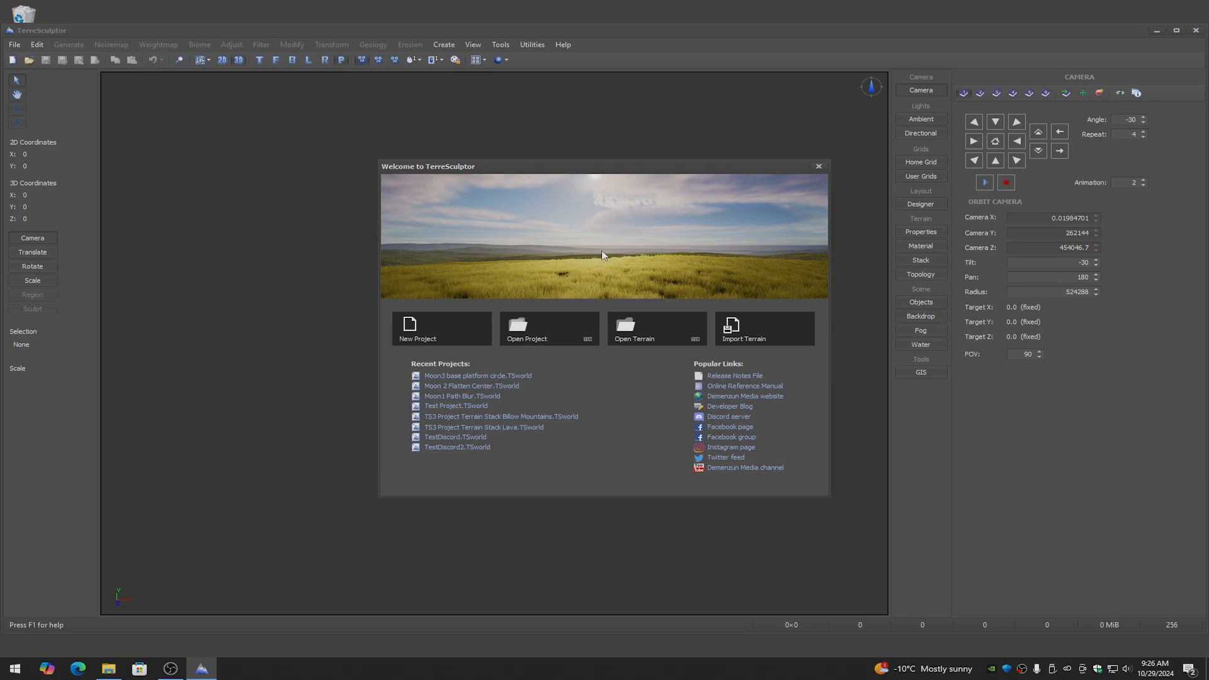
Step: Import the terrain PugetSound_Heightmap_16k.png, listing all file types and using 16-bit Grayscale format, Grayscale source and the Normalize read method
left_click(759, 329)
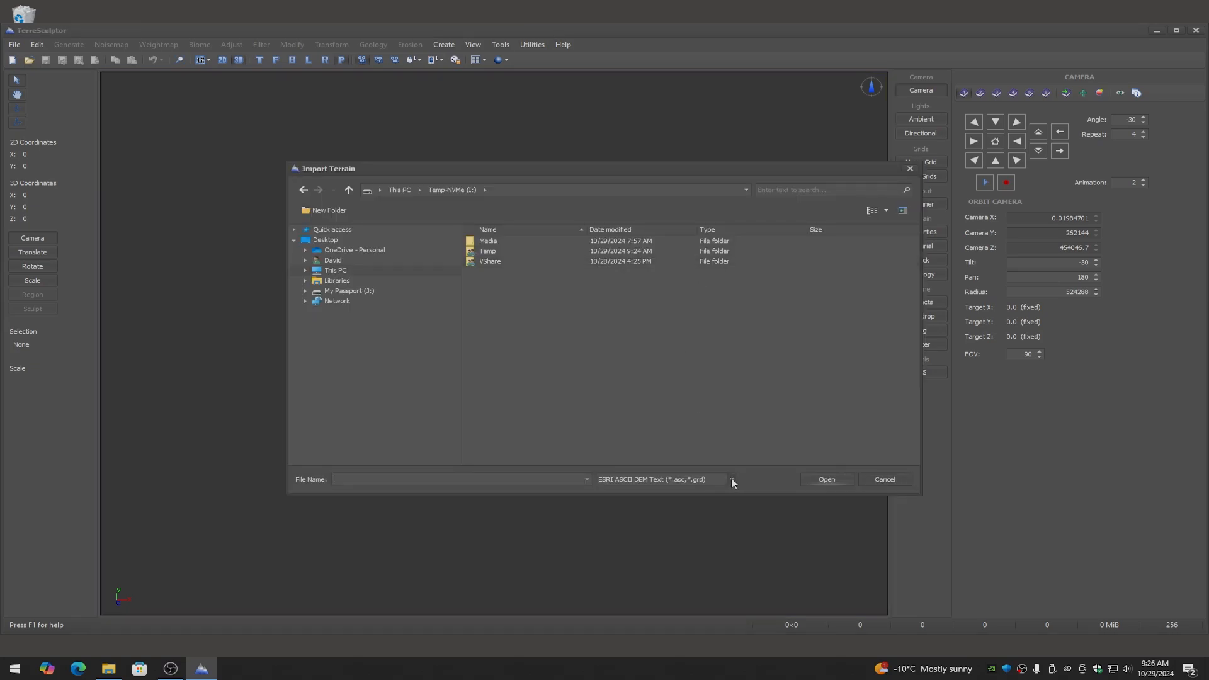
left_click(734, 480)
left_click_drag(732, 498, 736, 547)
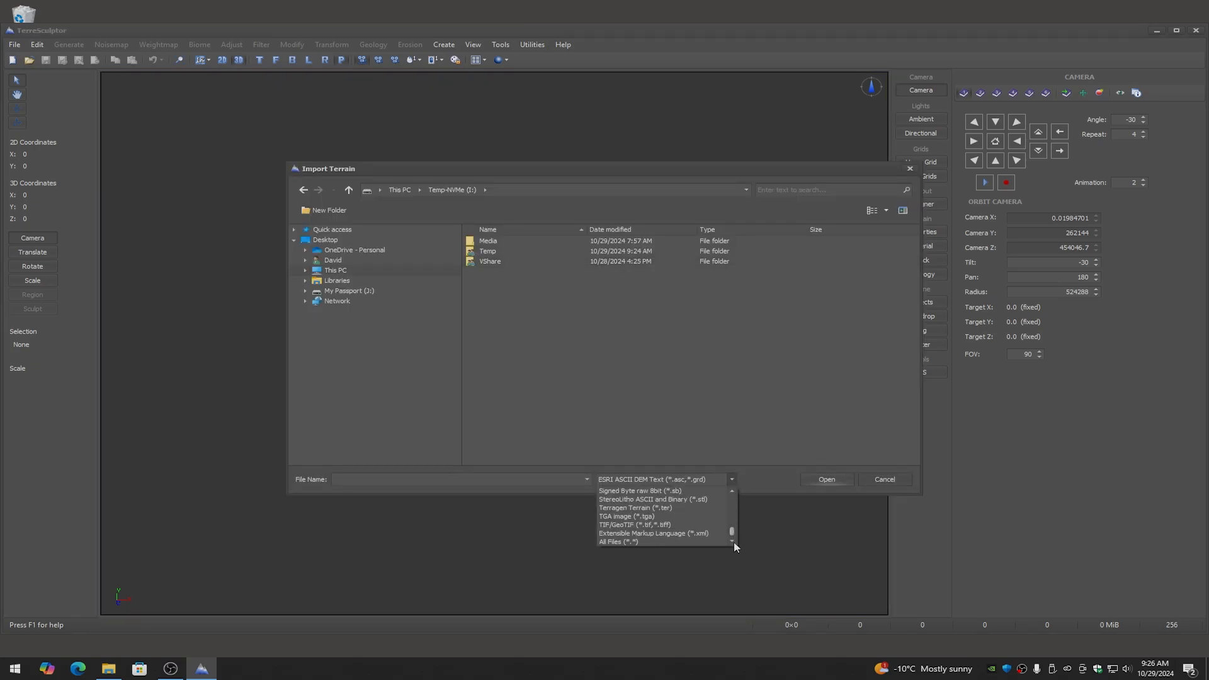
left_click(636, 541)
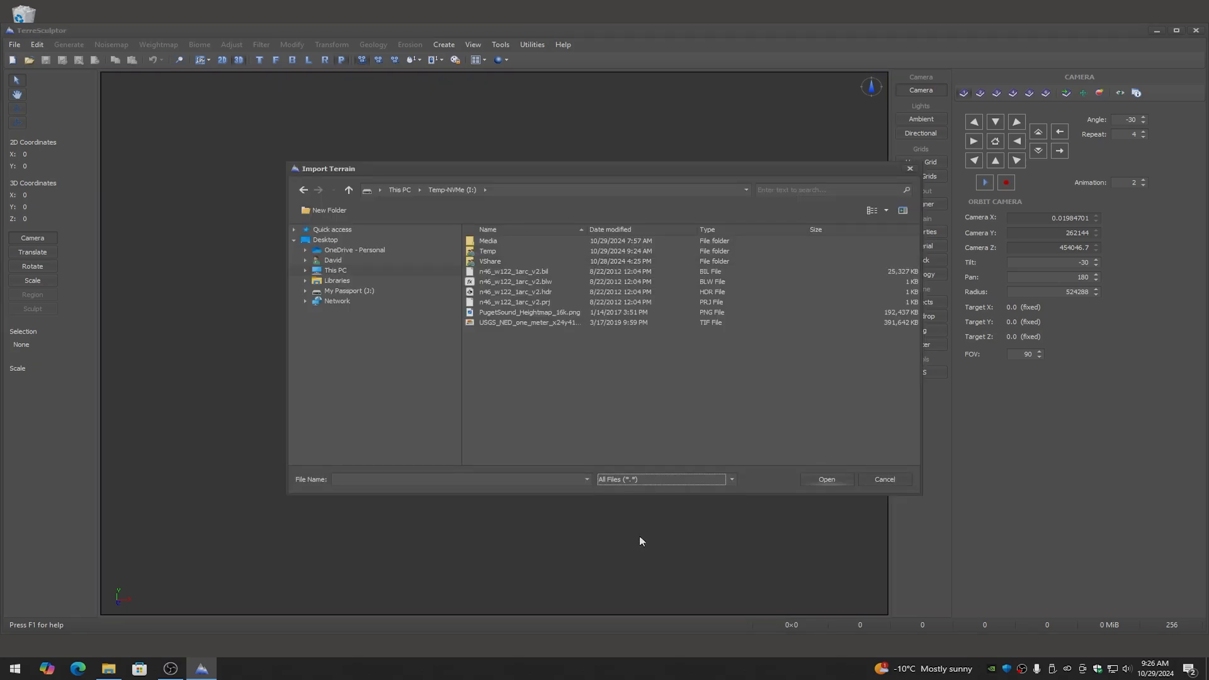
left_click(522, 314)
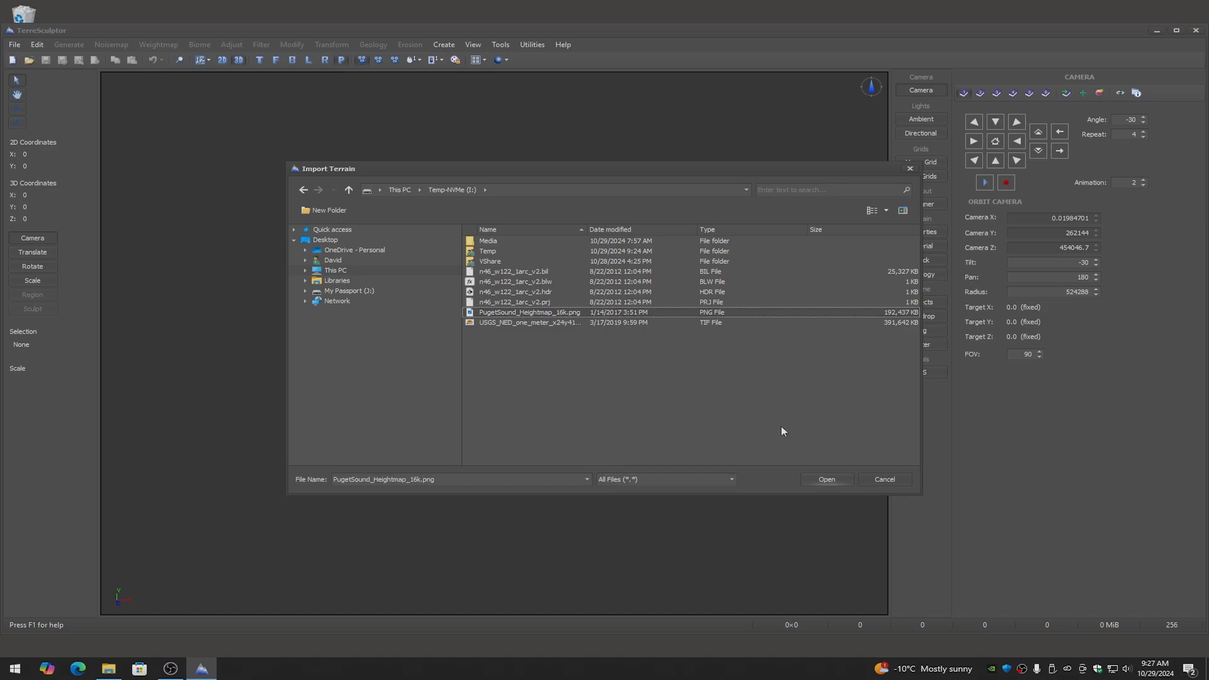
left_click(827, 481)
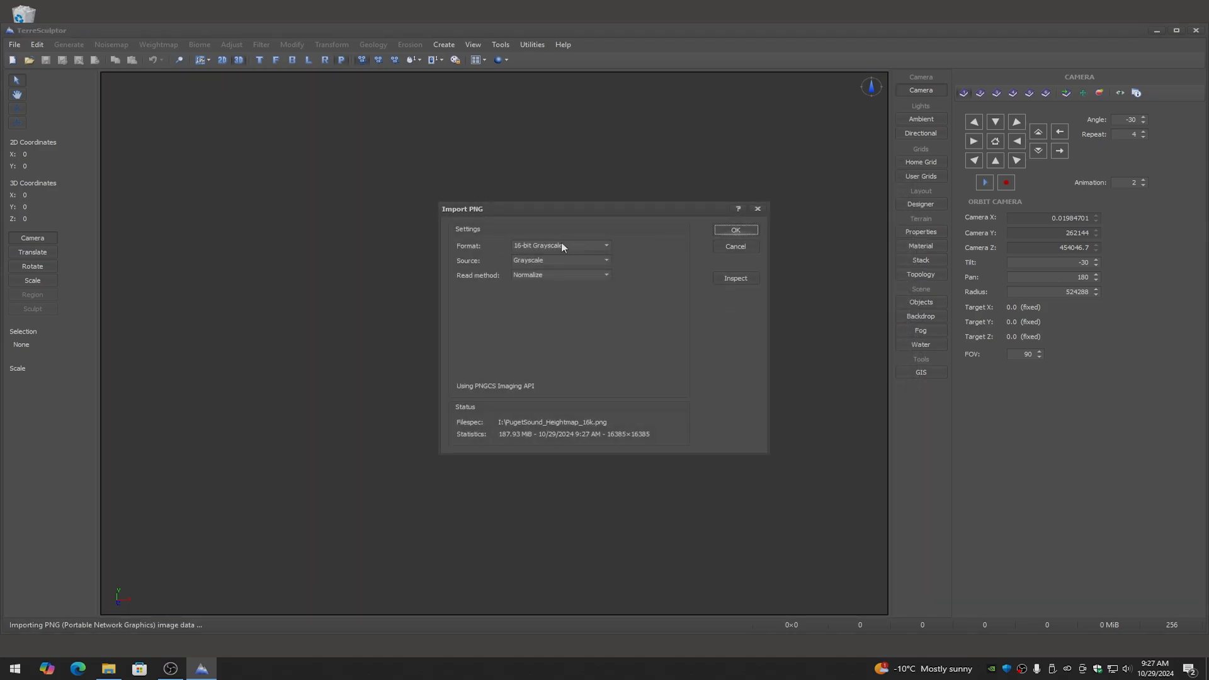
left_click(736, 231)
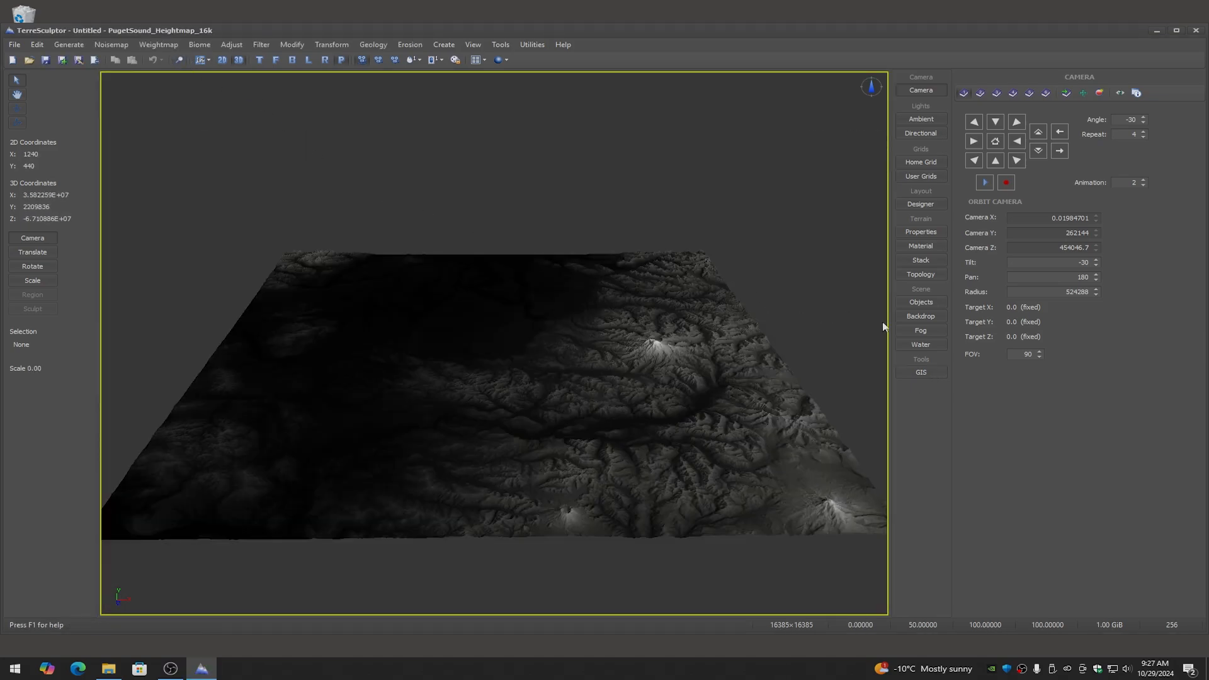
Step: Open the GIS properties and examine the imported heightmap's geographic values and the terrain in the 3D view
left_click(921, 371)
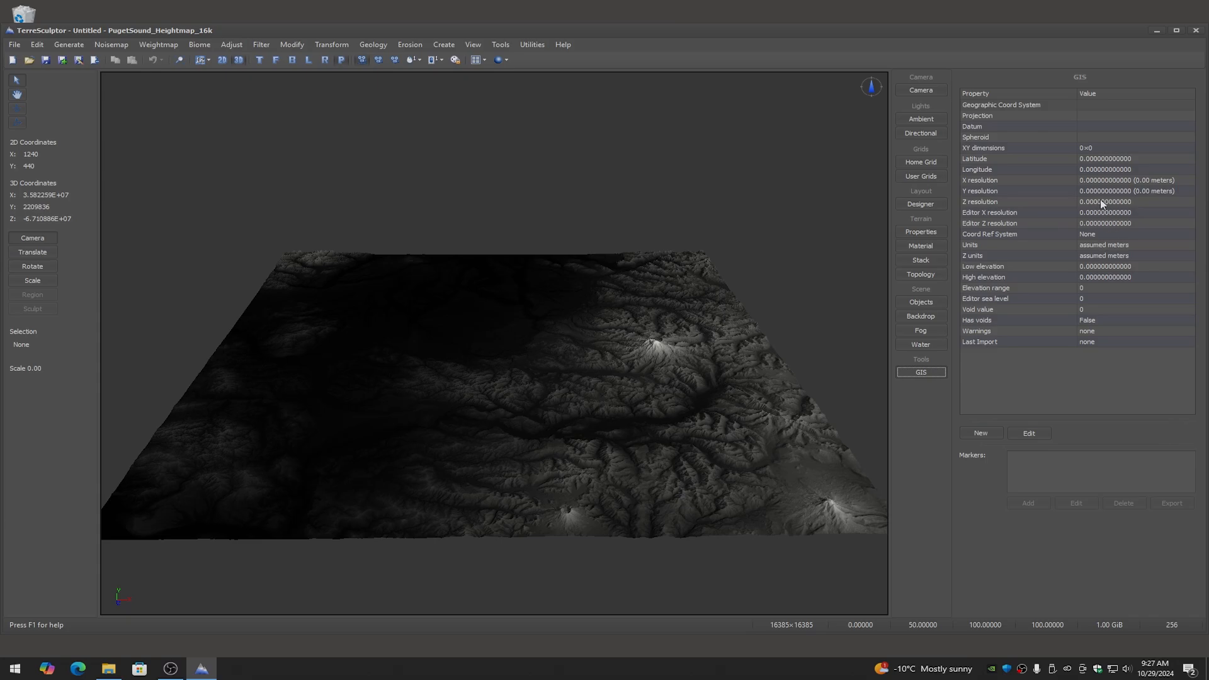
left_click_drag(623, 348, 366, 348)
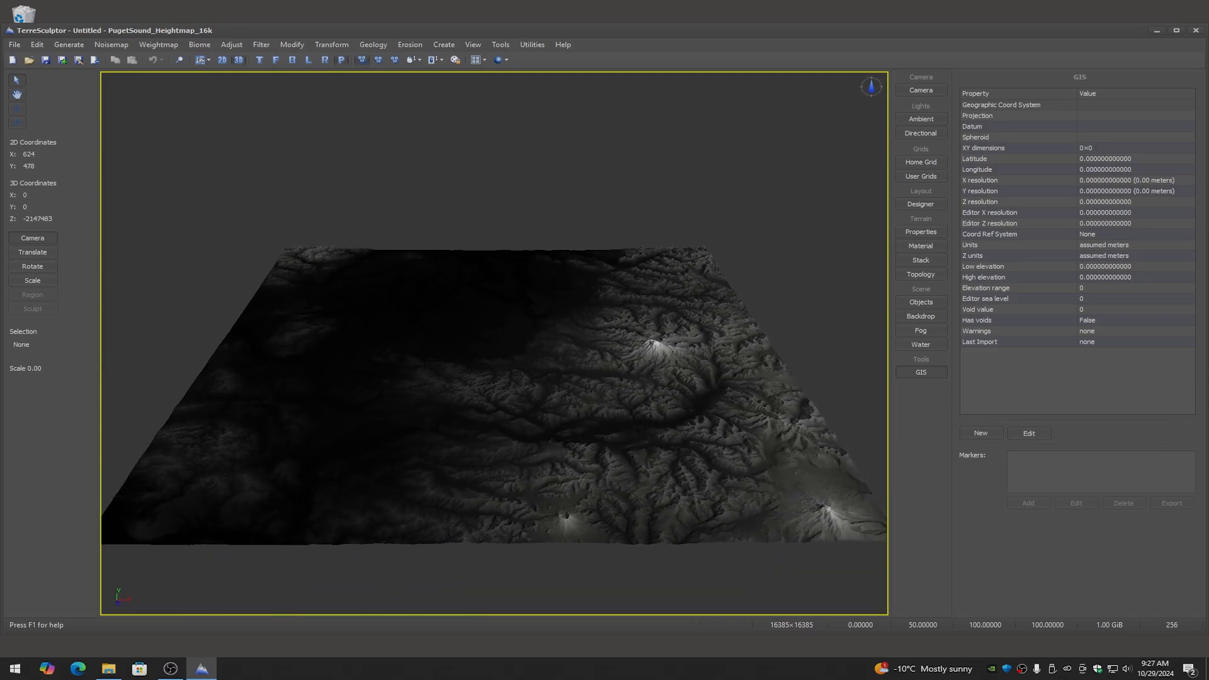
left_click_drag(584, 351, 545, 320)
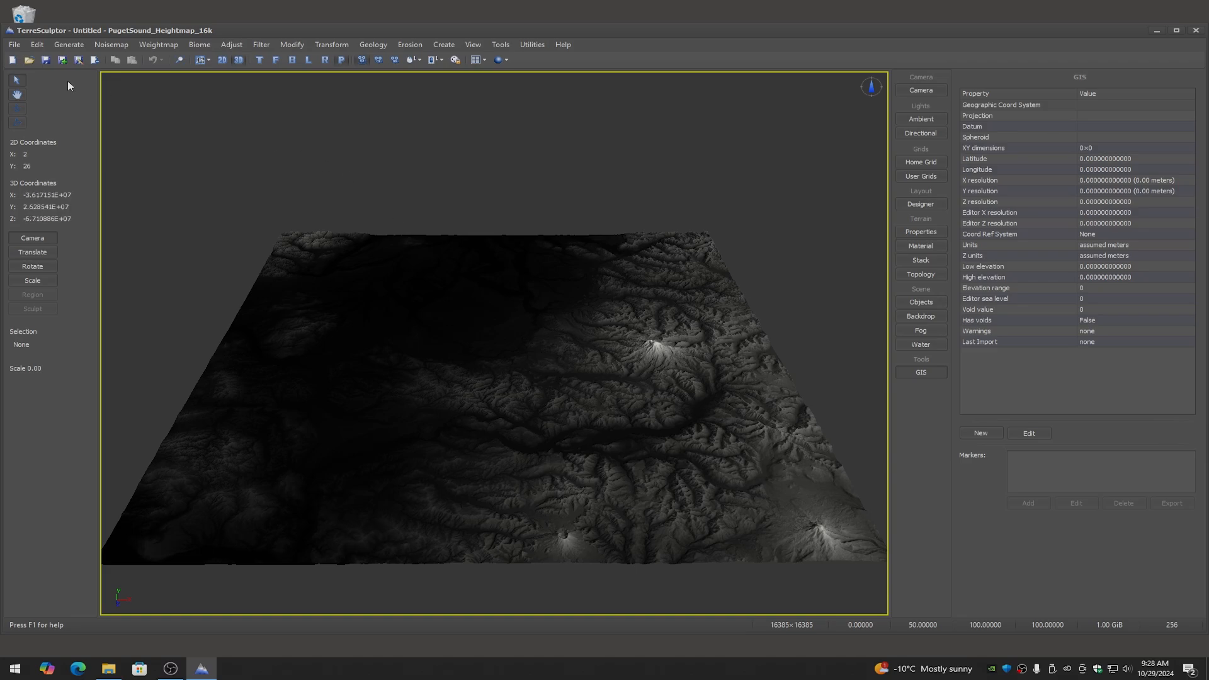
Step: Start a terrain import and choose the USGS BIL file n46_w122_1arc_v2.bil
left_click(13, 45)
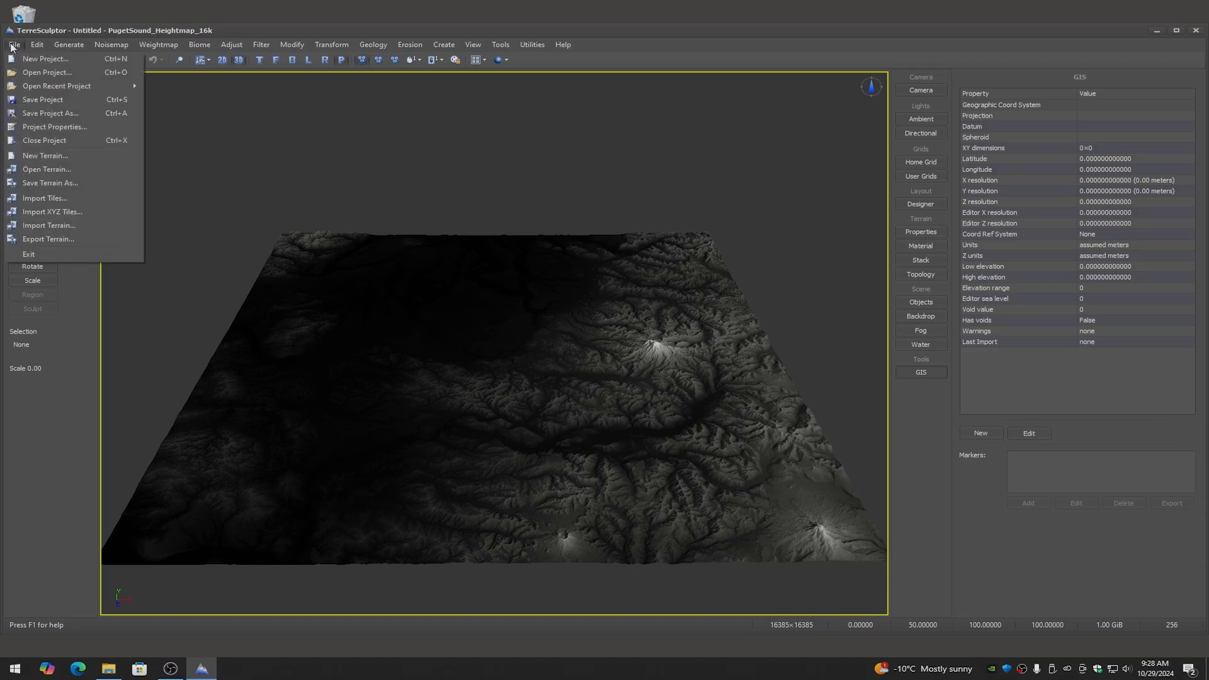
left_click(47, 225)
left_click(567, 272)
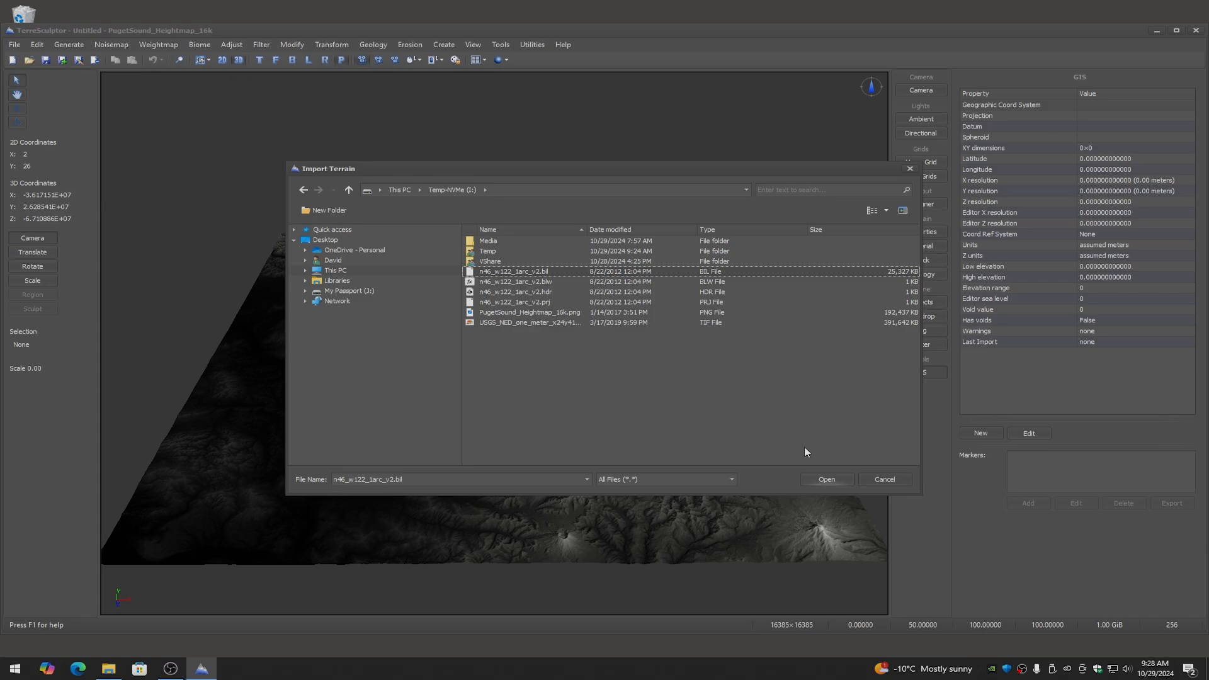
left_click(827, 480)
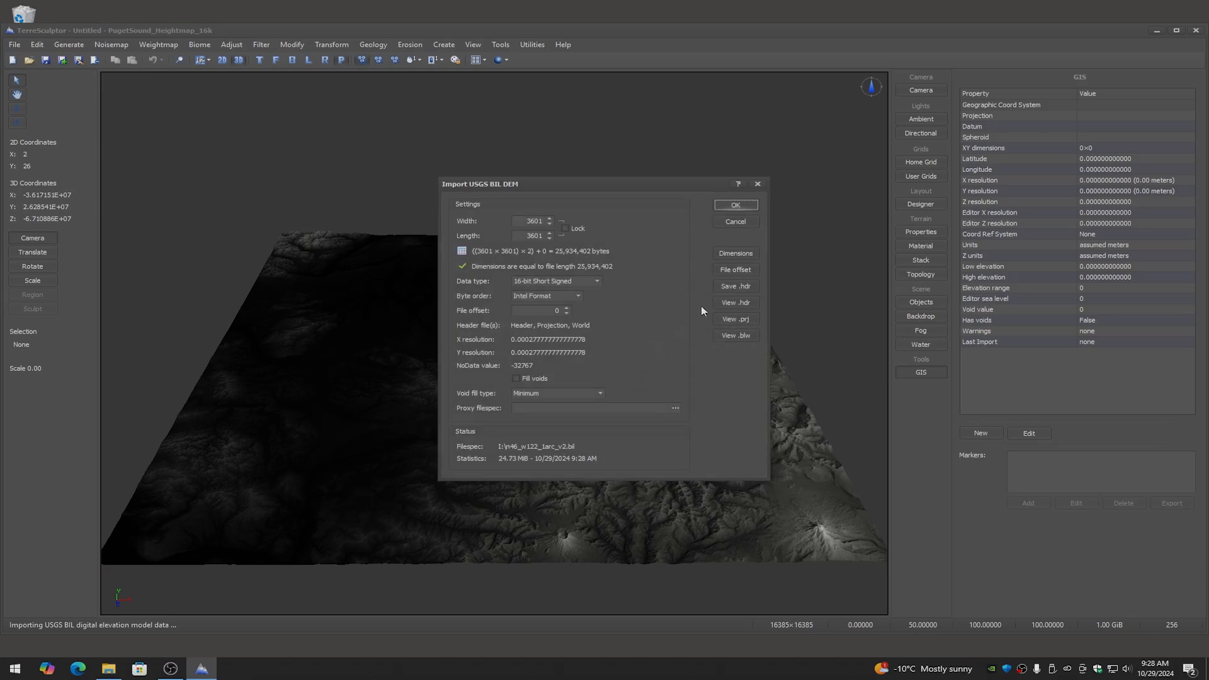
Step: Examine the BIL file's header (.hdr), projection (.prj) and world (.blw) files before importing
left_click(733, 286)
left_click(638, 357)
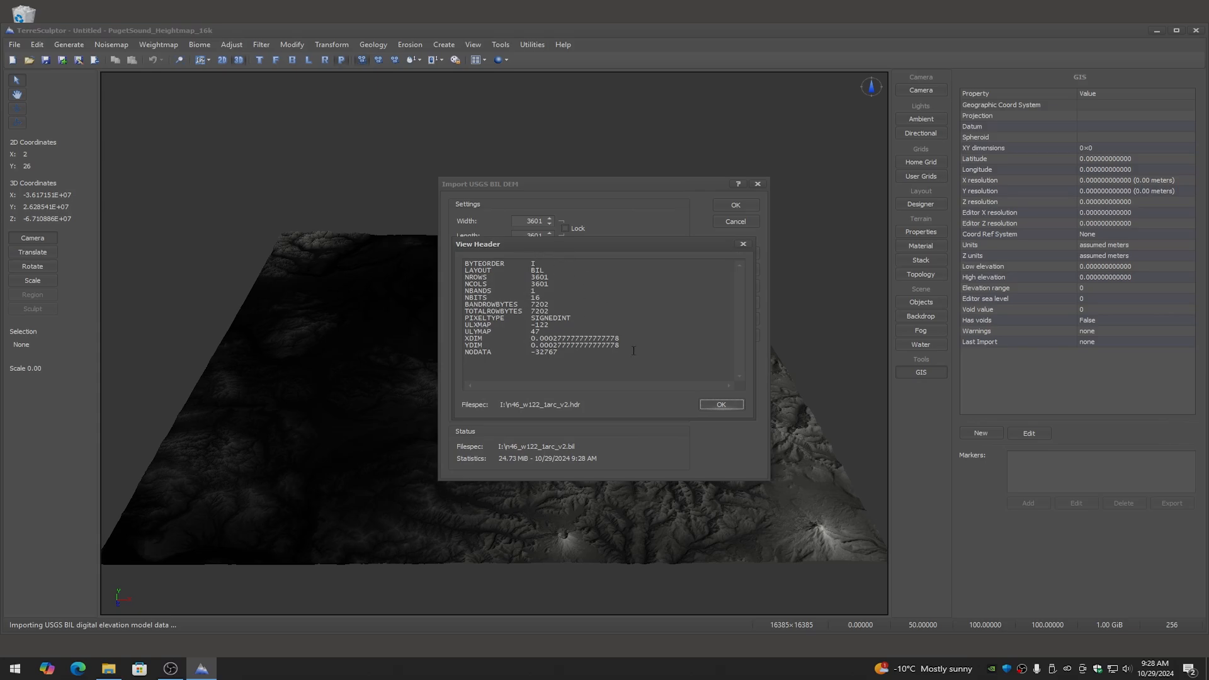
left_click(722, 404)
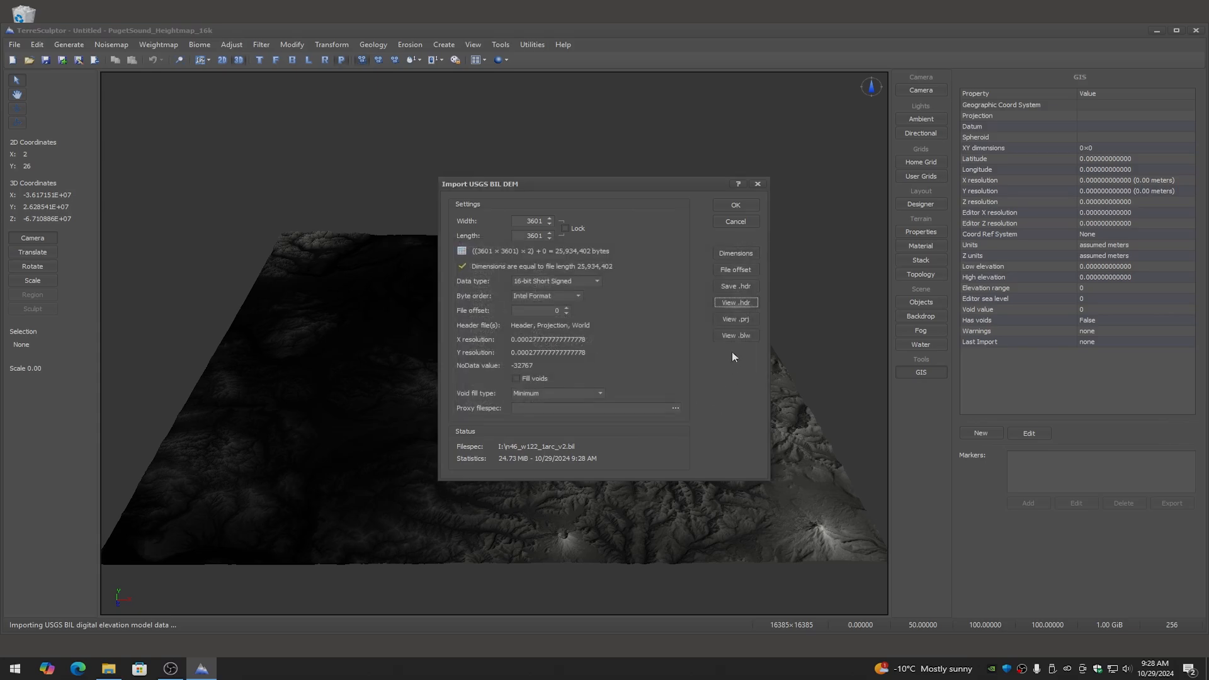
left_click(736, 319)
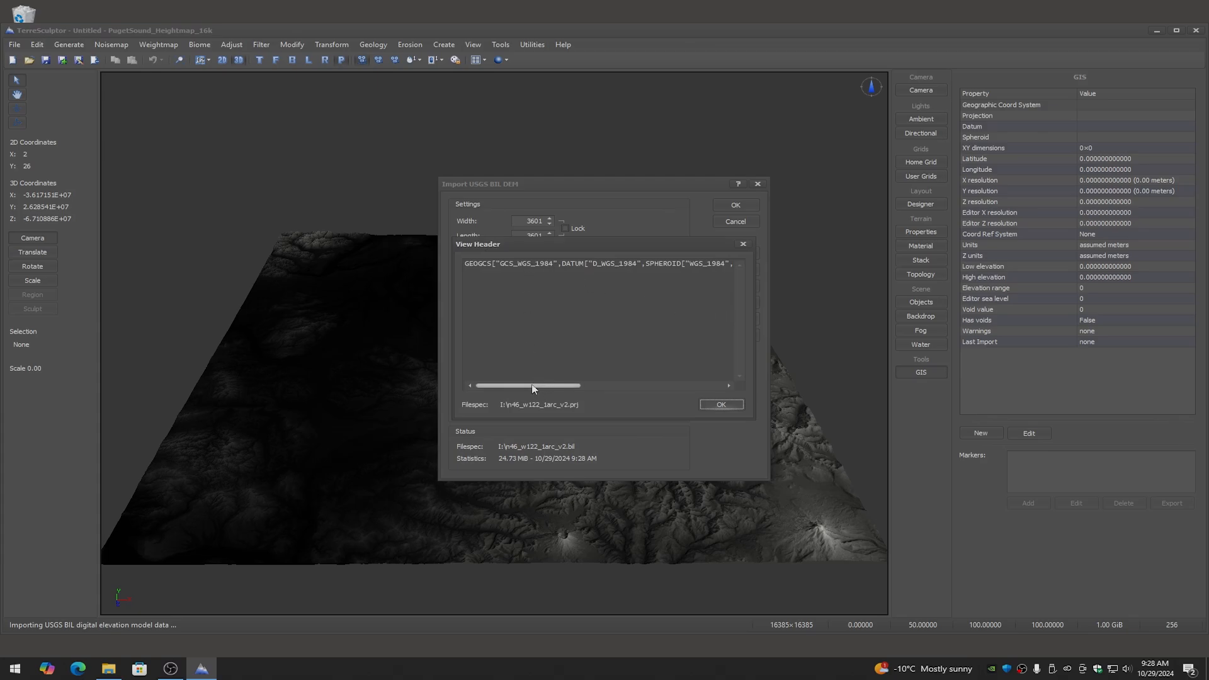
mouse_move(533, 389)
left_mouse_down()
mouse_move(677, 388)
mouse_move(533, 389)
left_mouse_up()
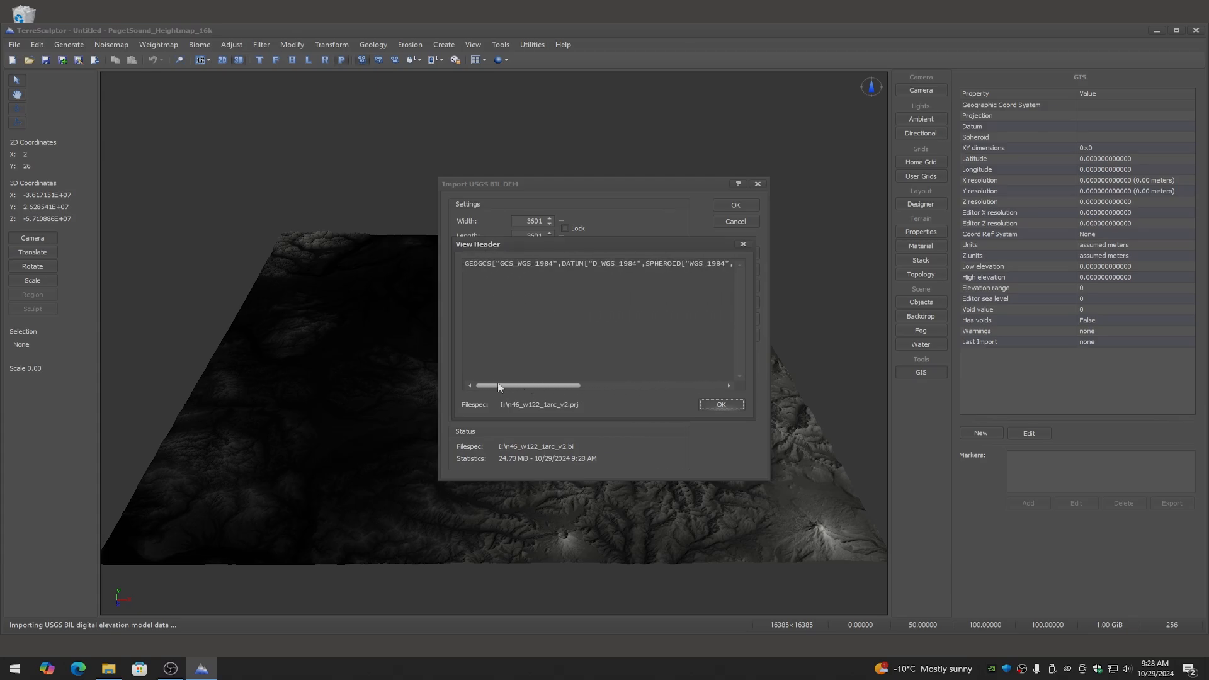
left_click(708, 407)
left_click(737, 335)
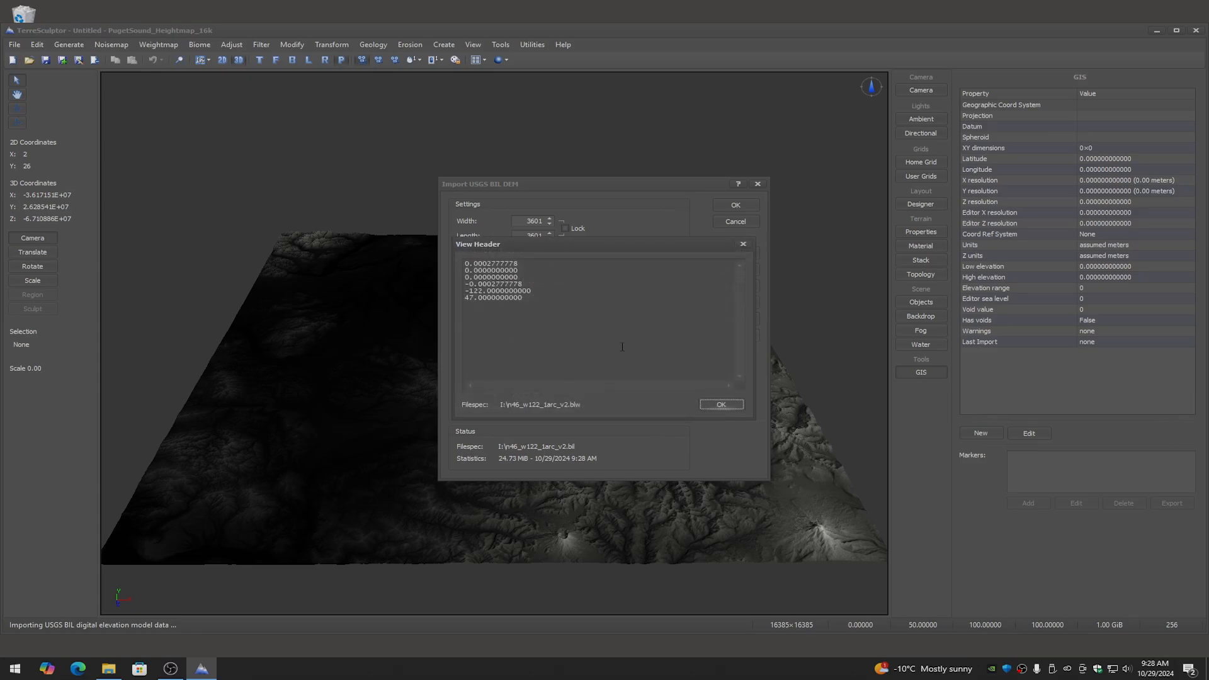
left_click(720, 403)
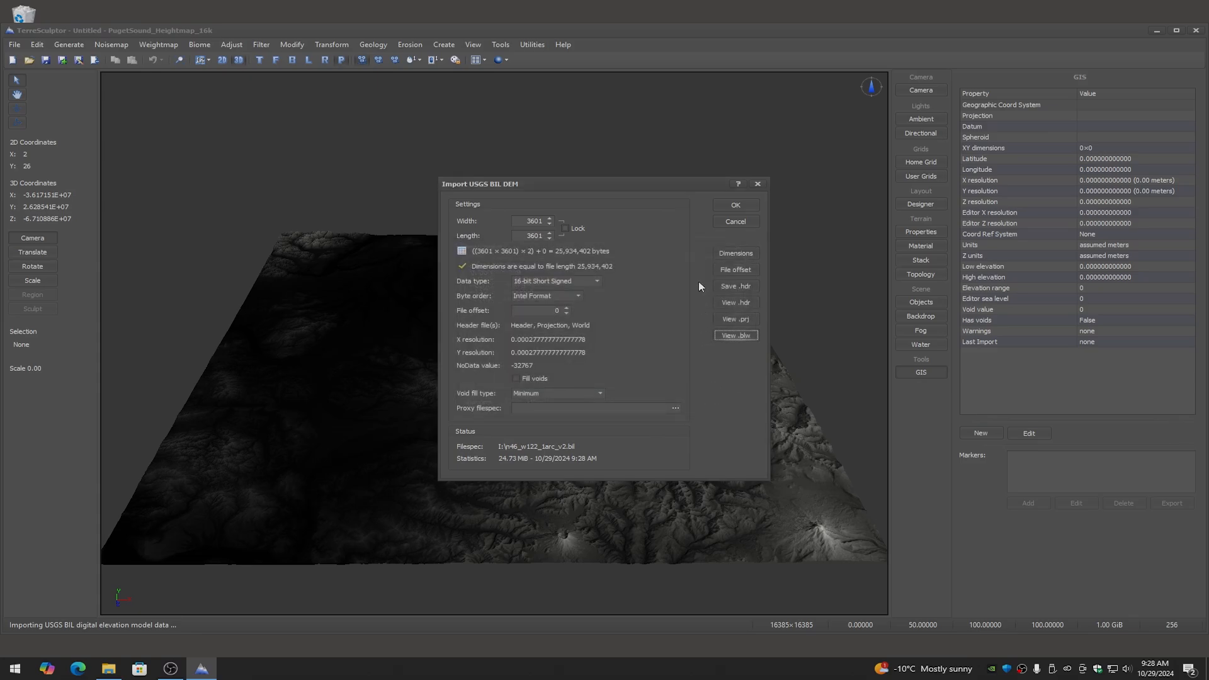
Step: Complete the BIL import at 3601 × 3601 with 16-bit Short Signed data and fit the view to the terrain
left_click(736, 206)
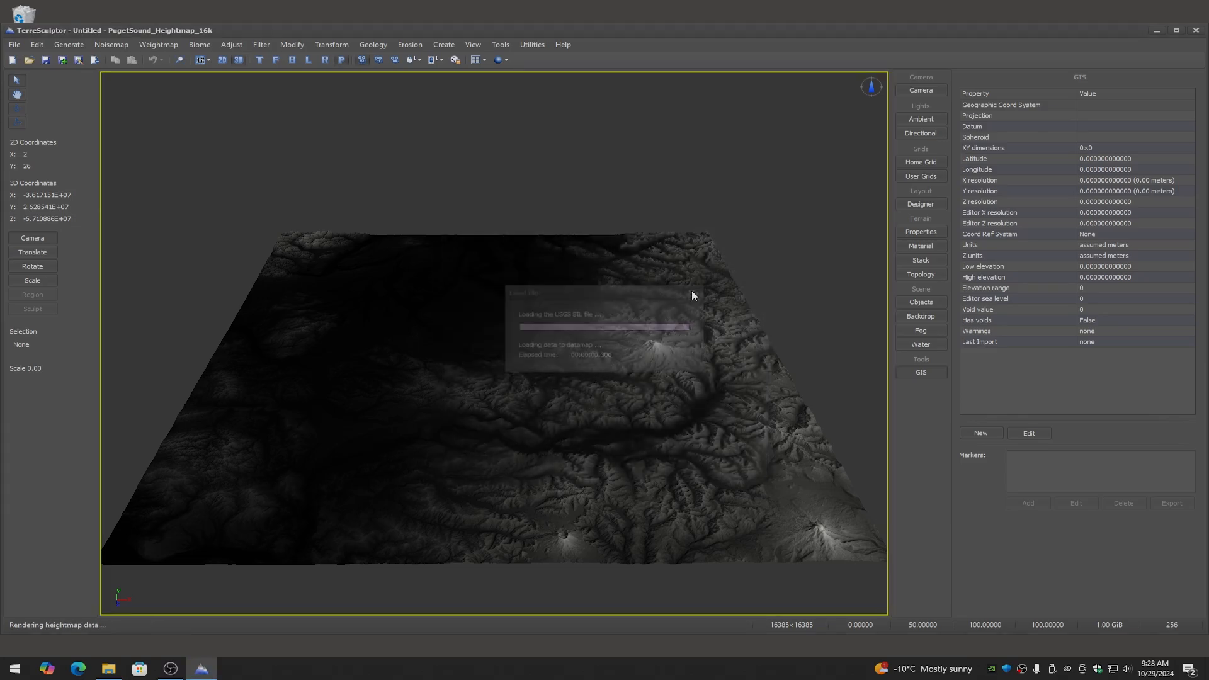
left_click(181, 59)
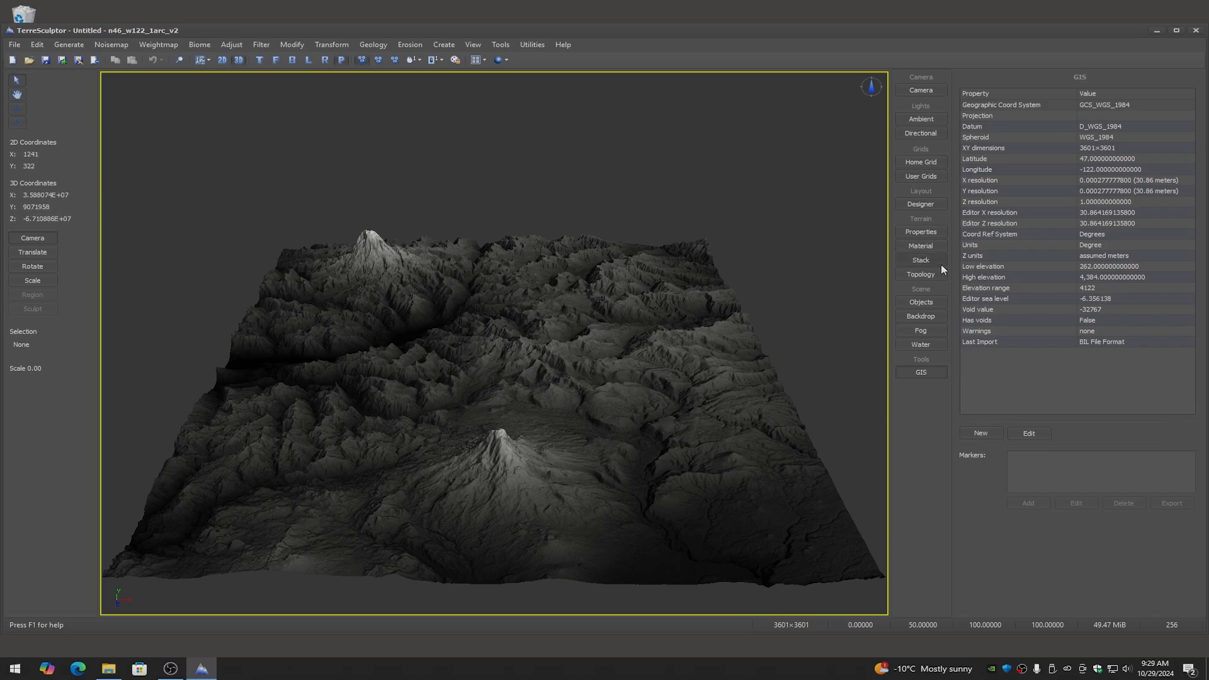
Step: In the terrain properties, apply GeoScale with XZ and Y spacing set to GIS values, and fit the view to the rescaled terrain
left_click(922, 232)
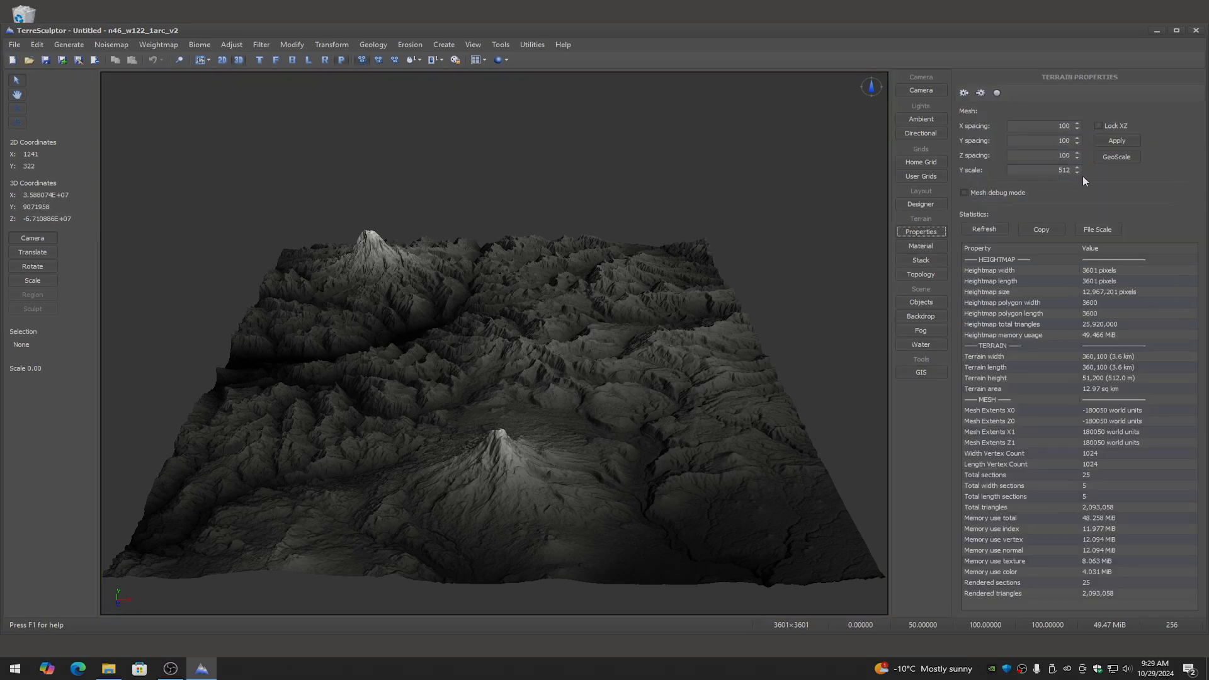
left_click(1118, 157)
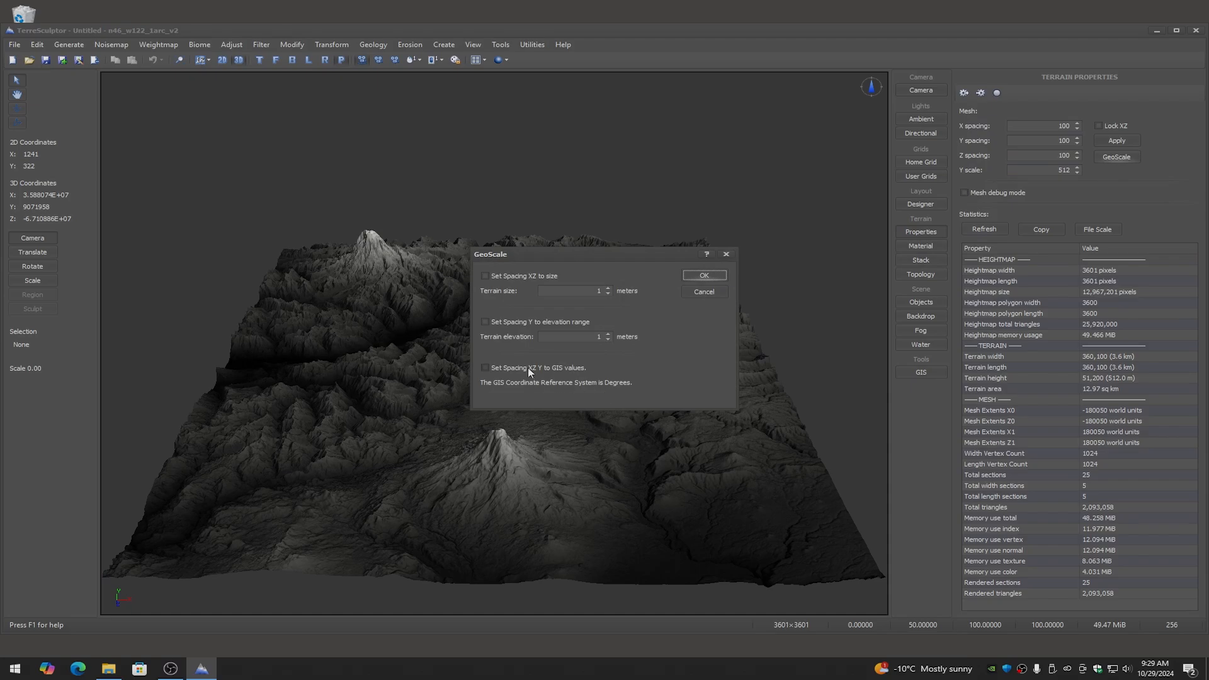
left_click(528, 368)
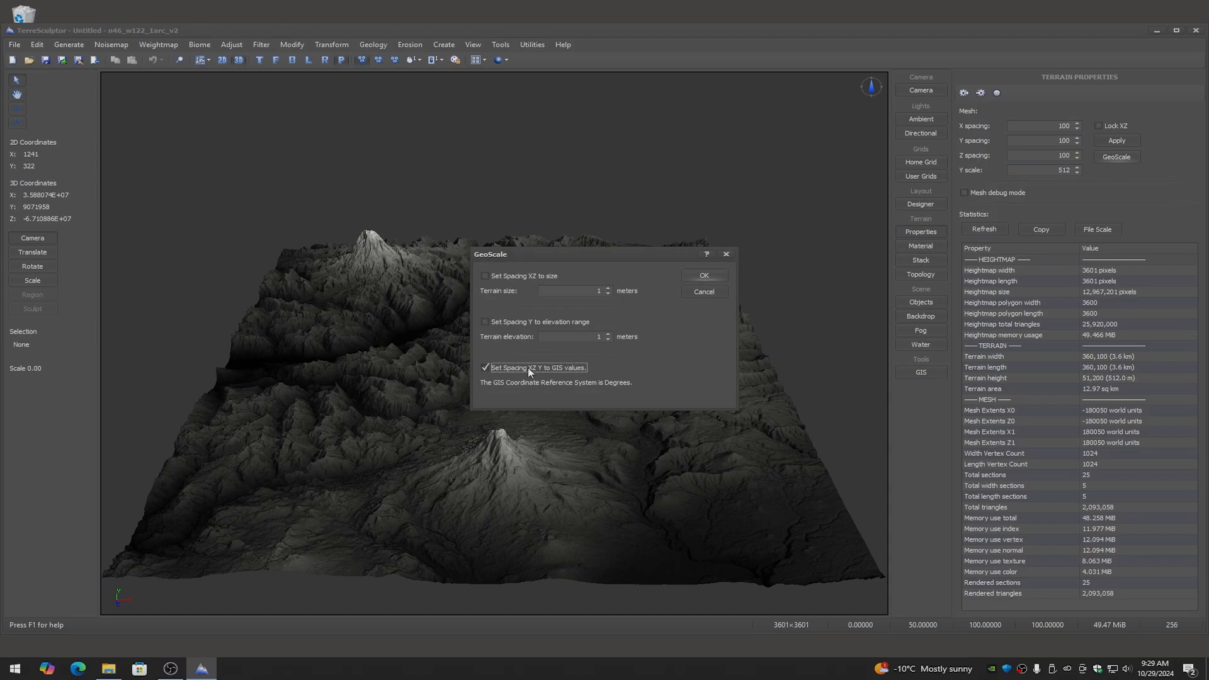
left_click(704, 275)
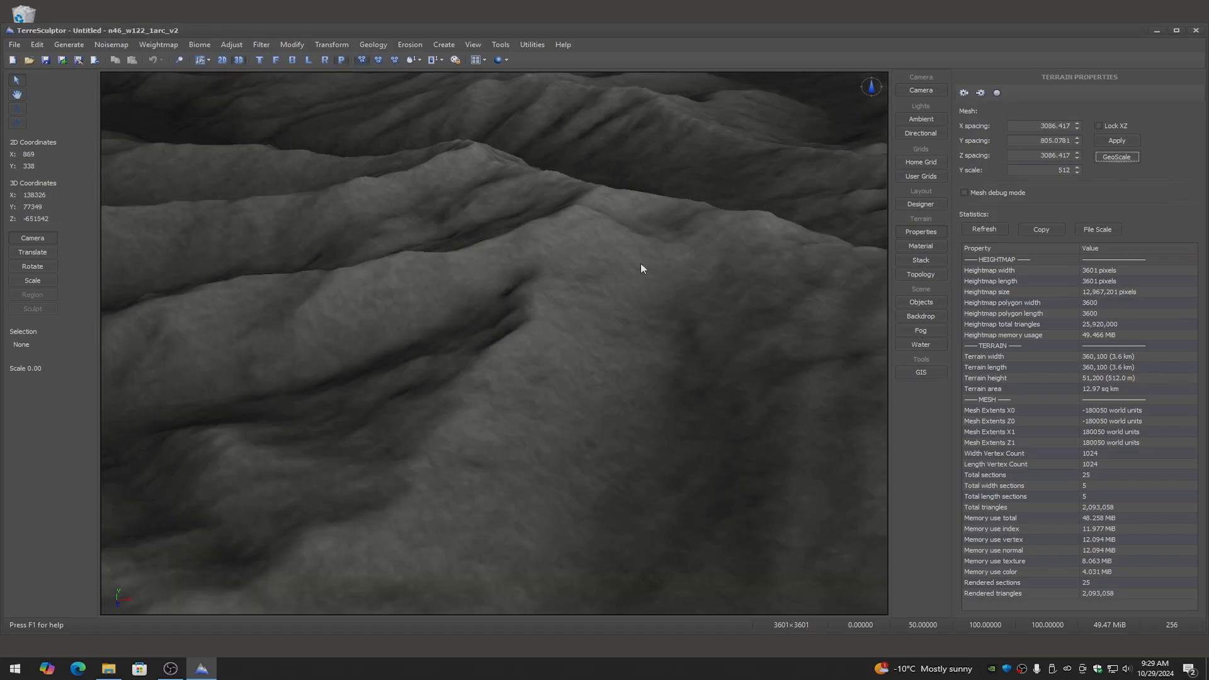
left_click(180, 60)
left_click_drag(357, 289, 370, 359)
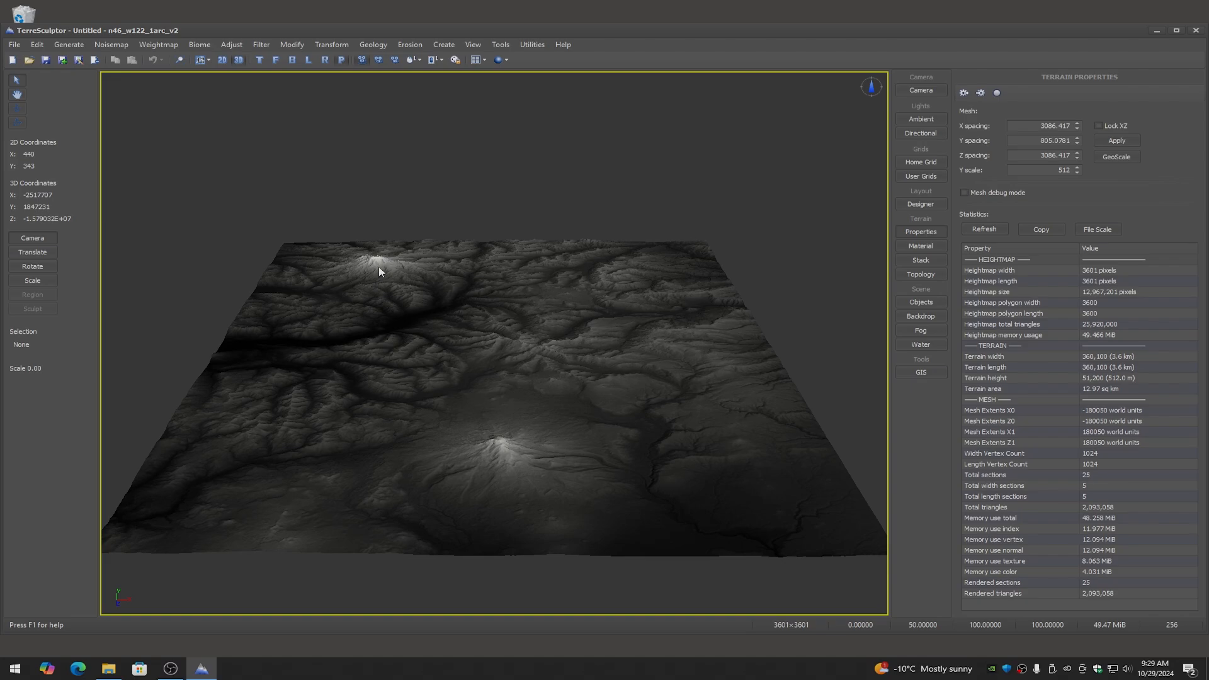
middle_click_drag(379, 271, 385, 301)
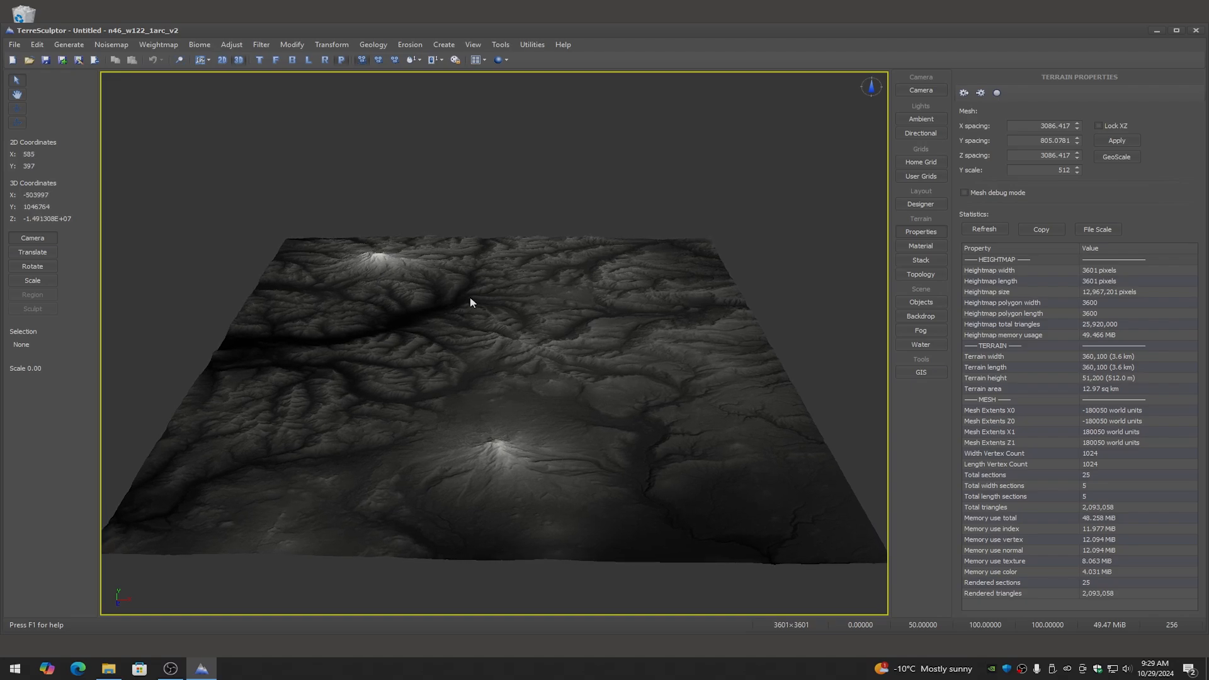
mouse_move(470, 303)
middle_mouse_down()
mouse_move(542, 340)
mouse_move(495, 354)
mouse_move(484, 298)
middle_mouse_up()
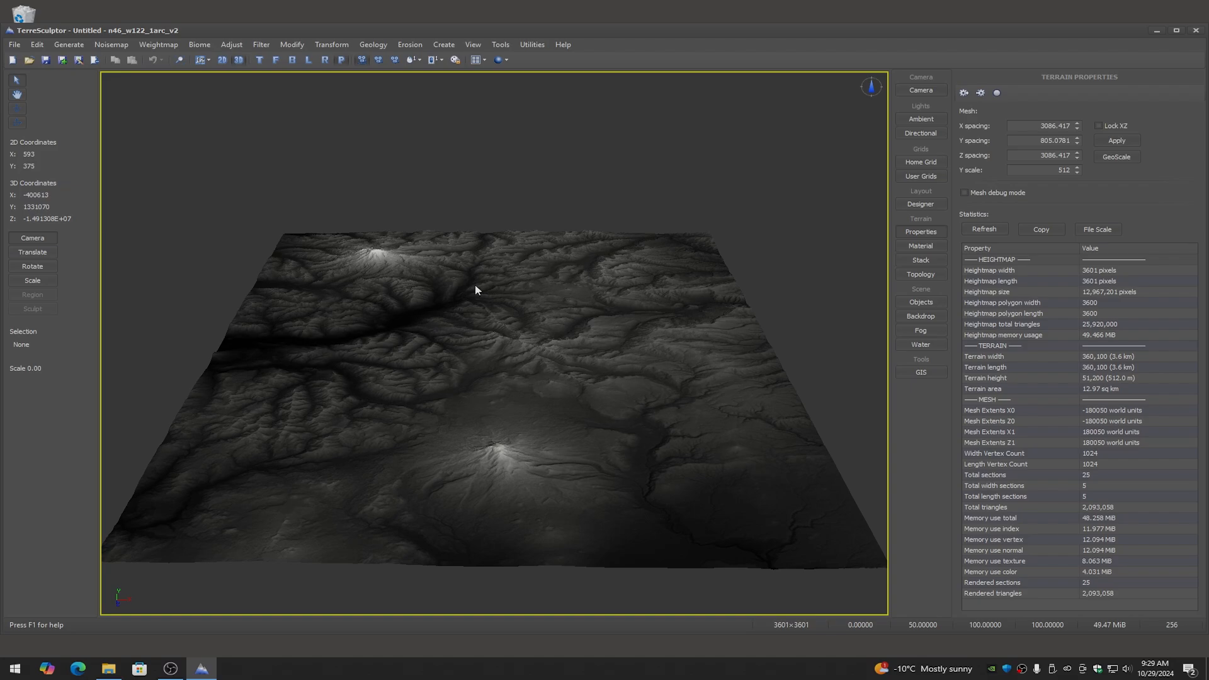
Step: Set the mesh X, Y and Z spacing to 100 and apply the values to the terrain
left_click(1033, 126)
type("100.00000")
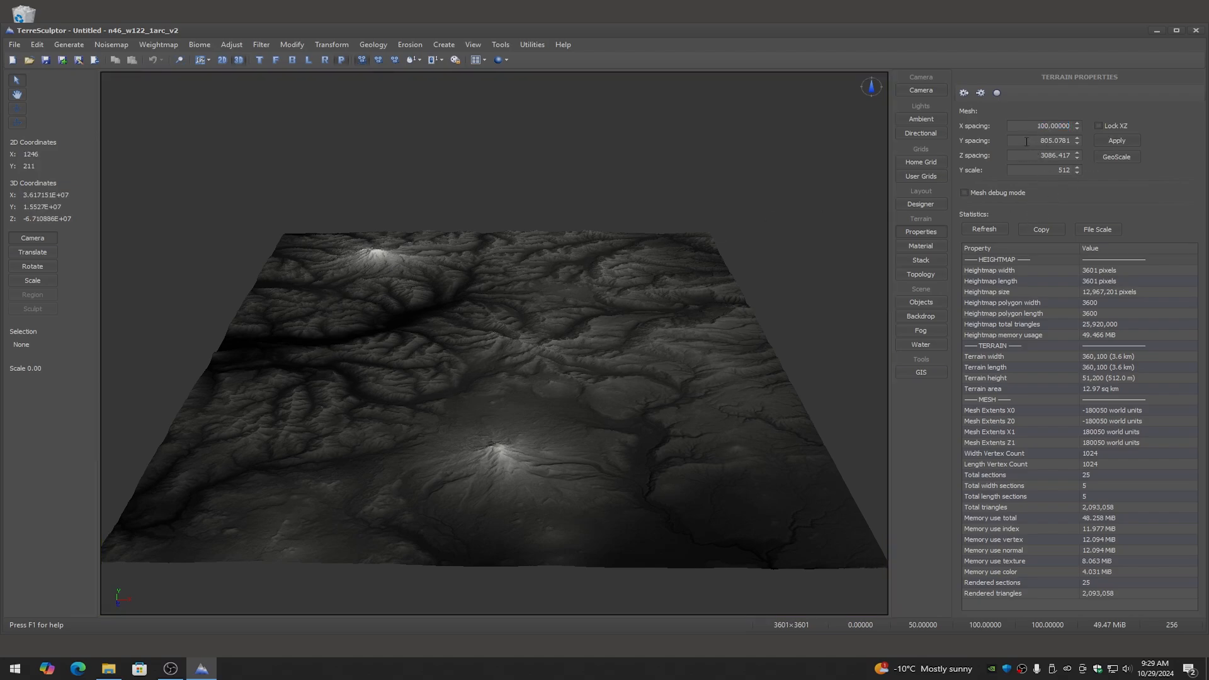
left_click(1026, 141)
type("100")
left_click(1031, 155)
type("100")
left_click(1118, 140)
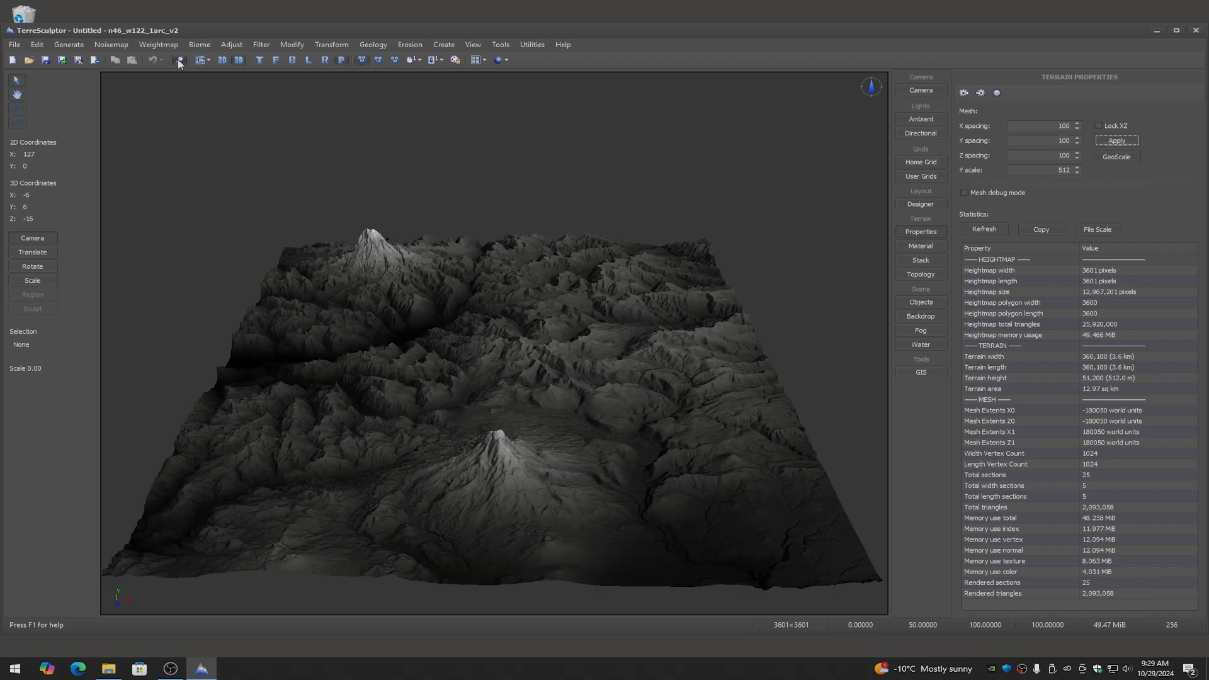
Step: Refresh the terrain statistics and examine the terrain width, length and height at this spacing
left_click(988, 230)
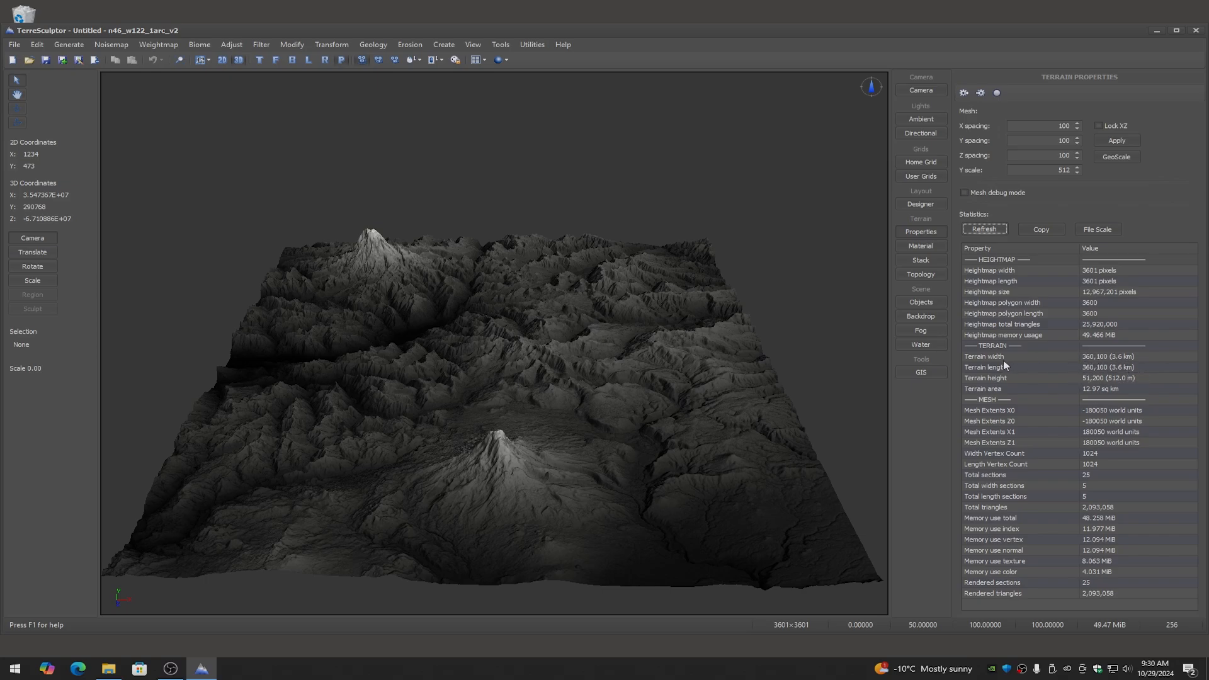
left_click(1039, 358)
left_click(1023, 366)
left_click(1025, 378)
left_click(1027, 368)
left_click(1028, 358)
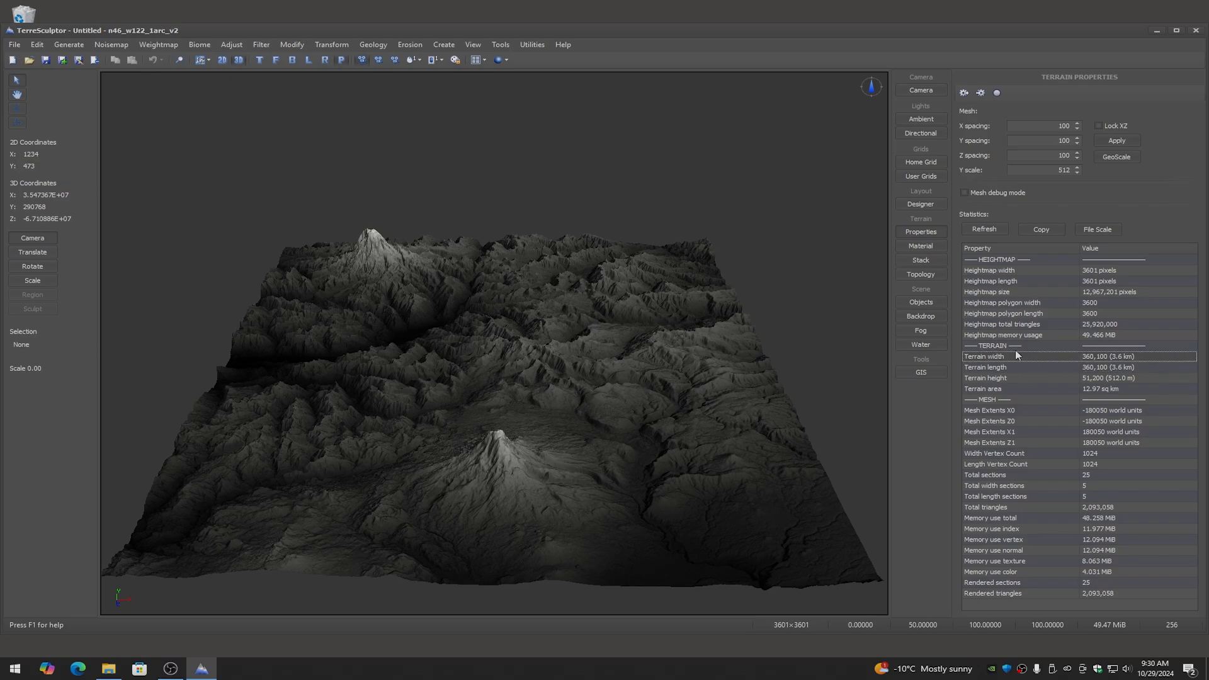
Step: Reapply GeoScale with the XZ and Y spacing taken from the GIS values, and refresh the terrain statistics
left_click(1117, 157)
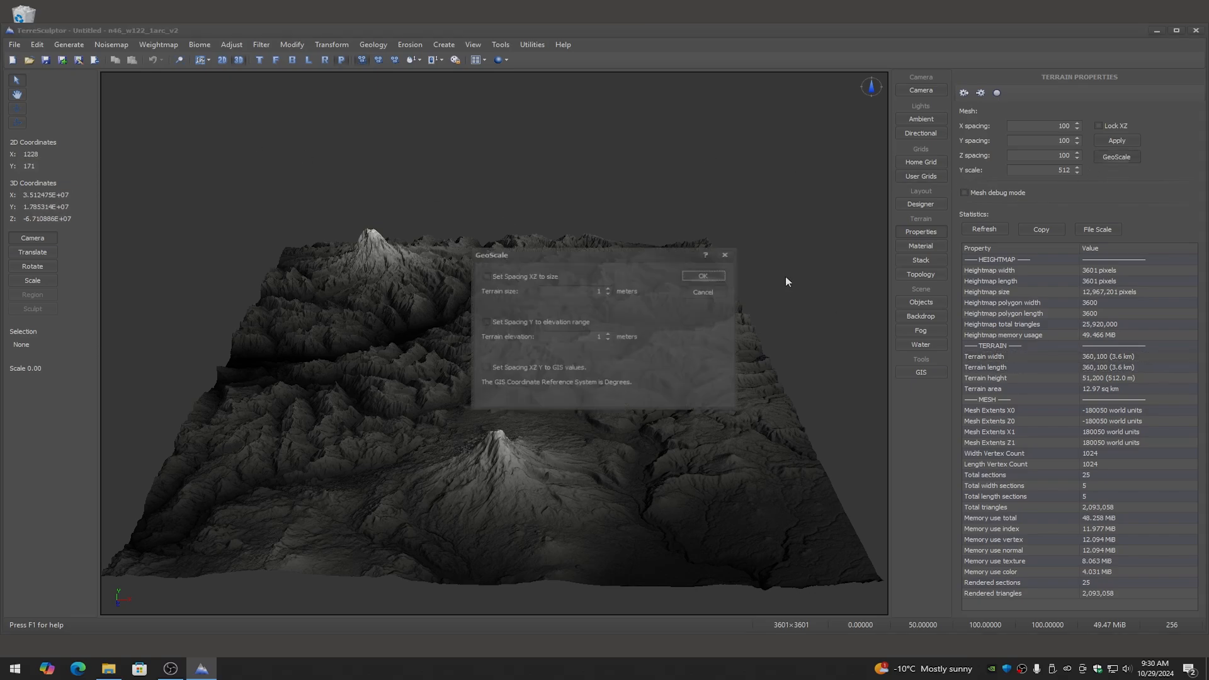
left_click(540, 369)
left_click(705, 275)
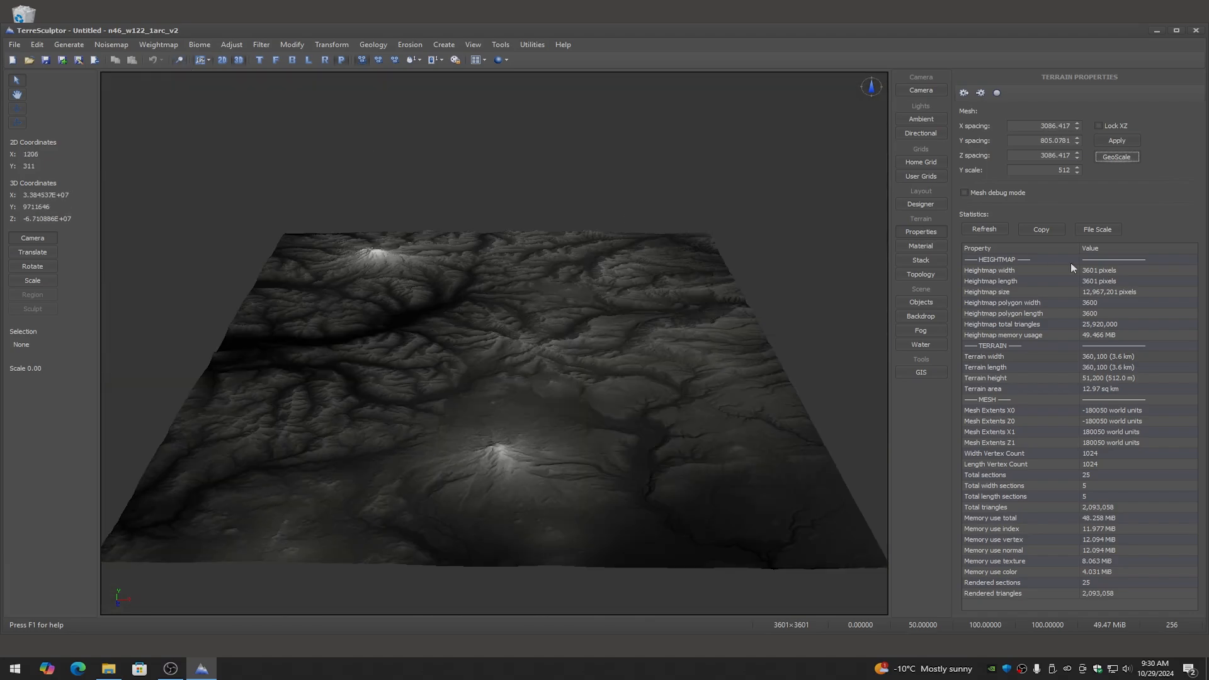
left_click(1005, 230)
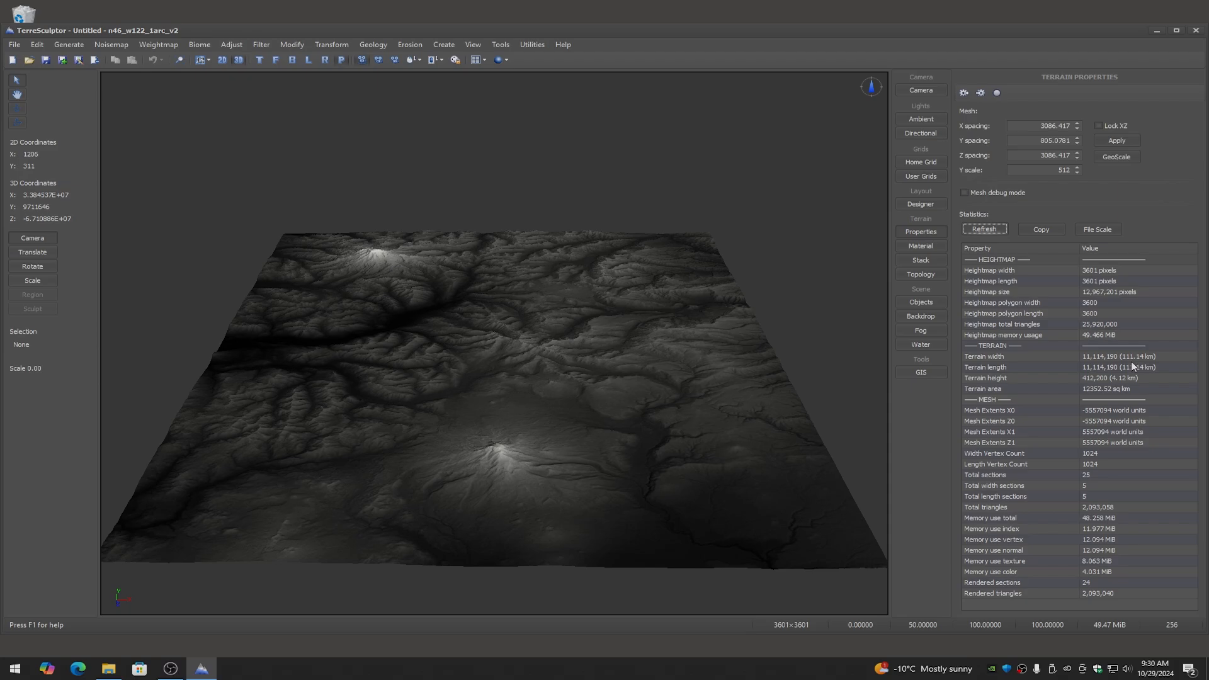
Step: Import the USGS_NED_one_meter_x24y410 TIF file as a terrain in 32-bit floating-point grayscale format
left_click(12, 47)
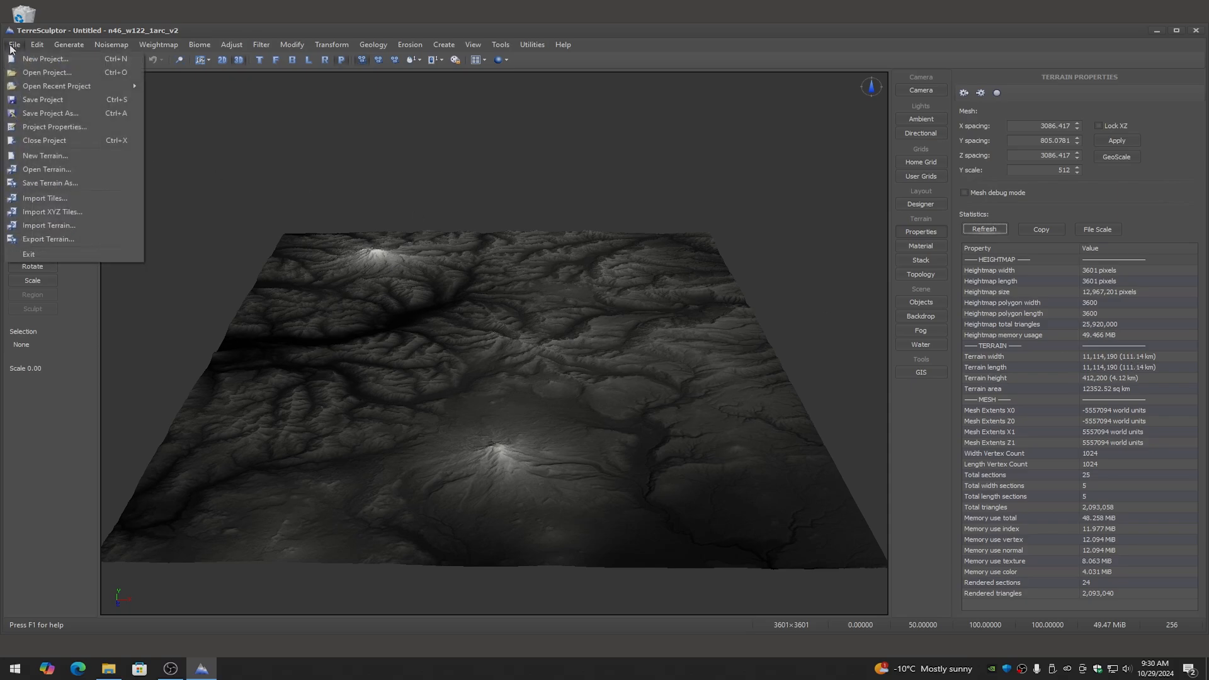
left_click(49, 225)
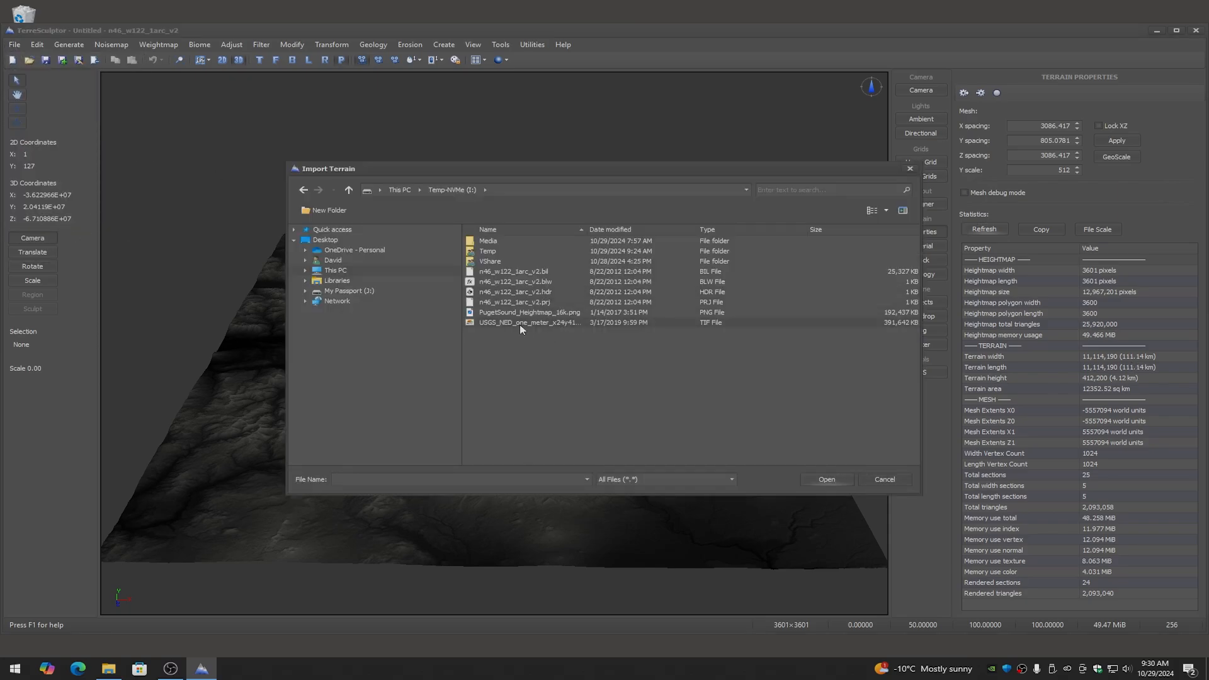
double_click(519, 324)
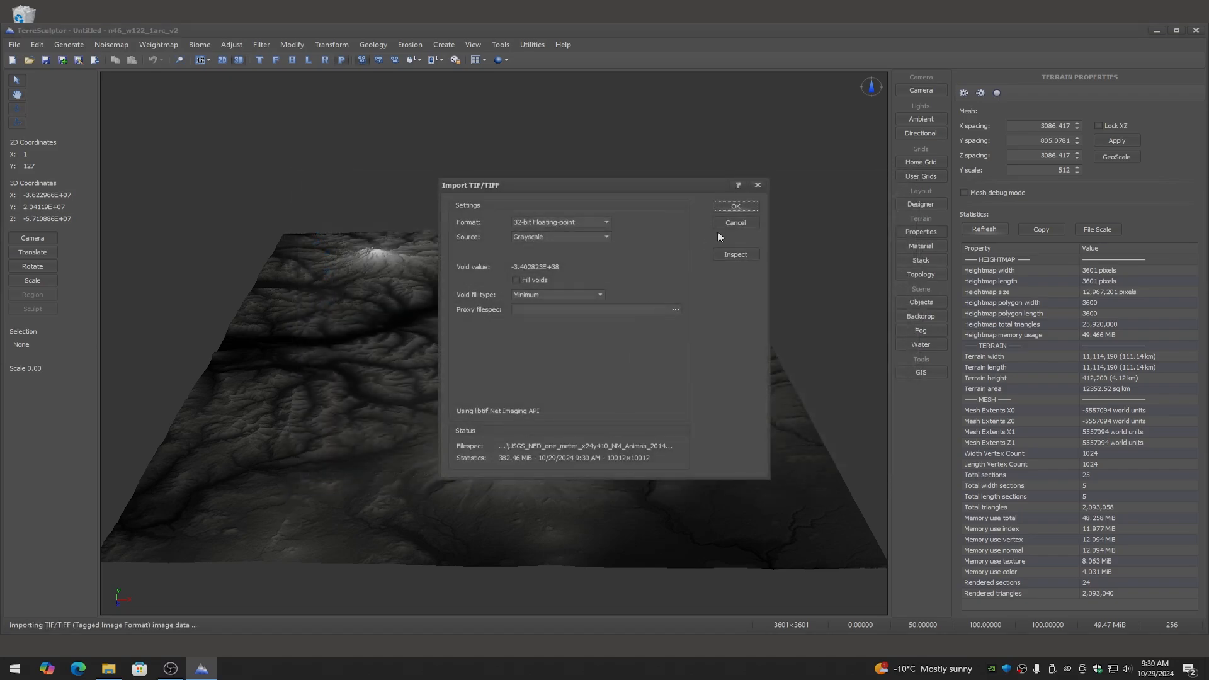
left_click(735, 206)
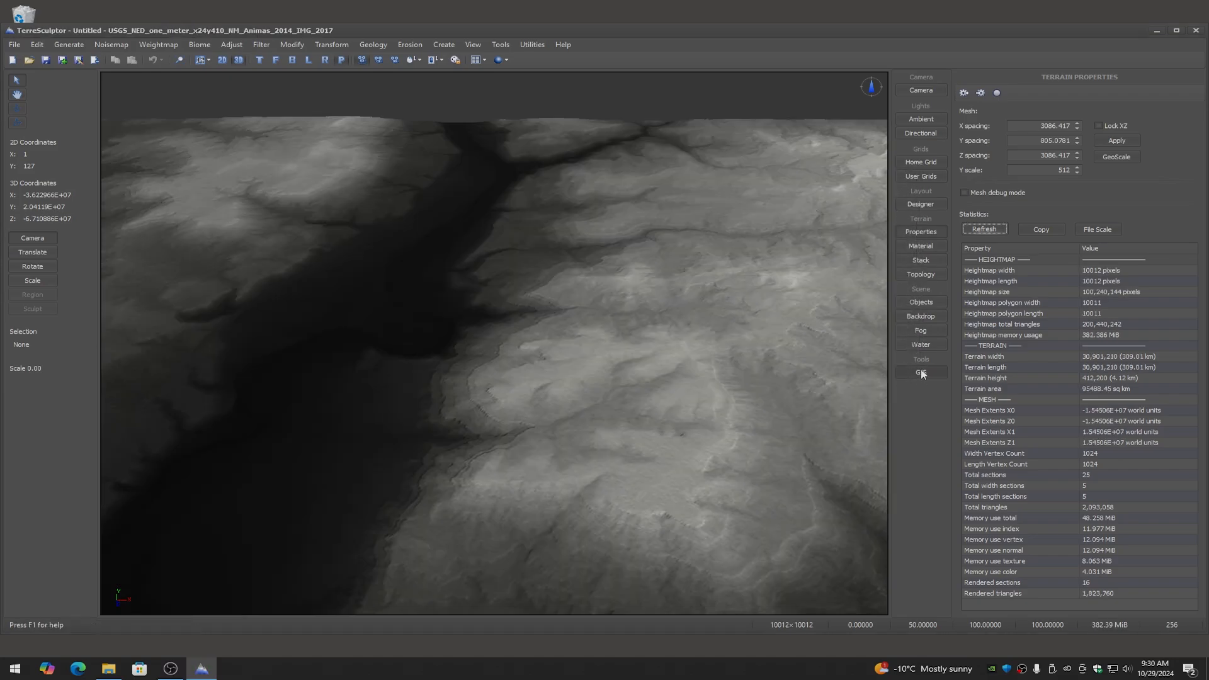
Step: Apply GeoScale to the imported USGS terrain with the XZ and Y spacing set to GIS values, and fit the view
left_click(1116, 158)
left_click(528, 368)
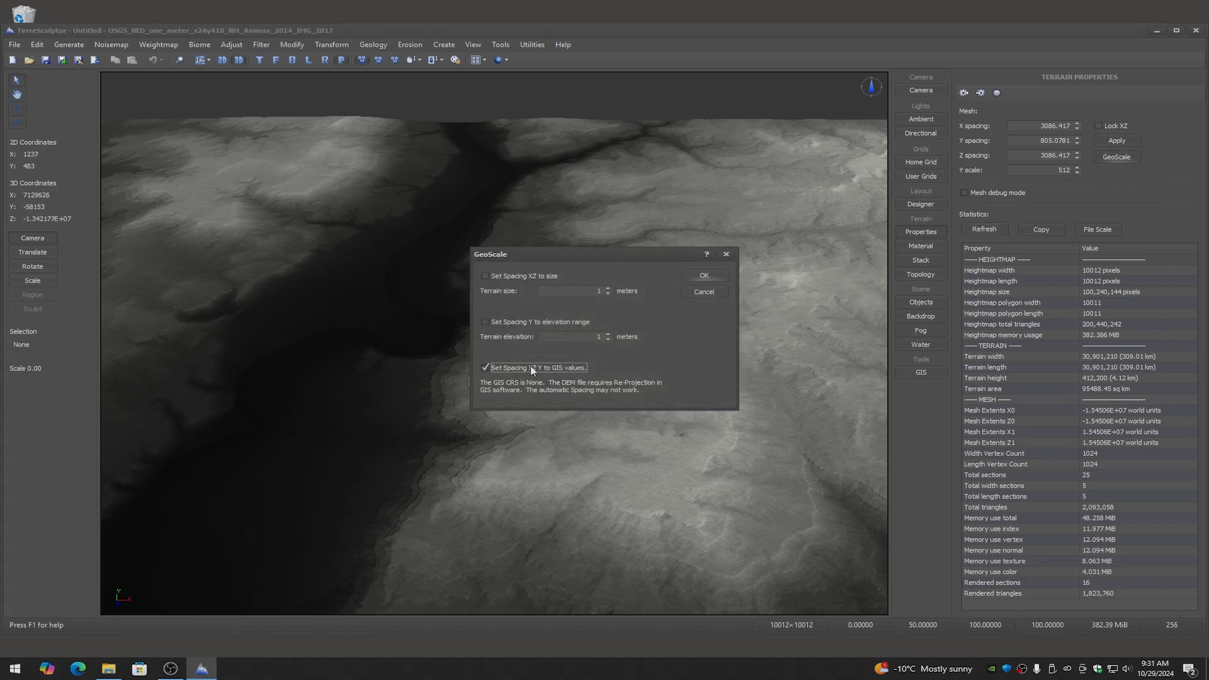
left_click(704, 276)
left_click(179, 59)
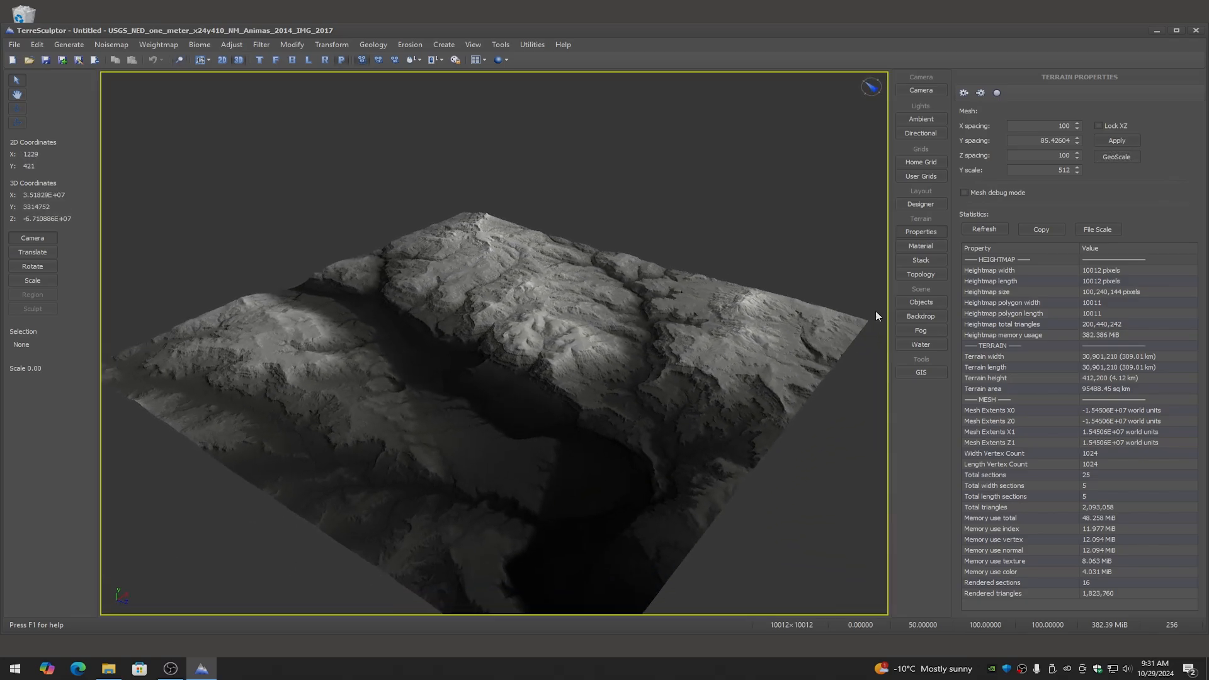
Step: Refresh the terrain statistics and examine the USGS terrain's GIS data for its resolution, coordinate system and elevation range
left_click(984, 229)
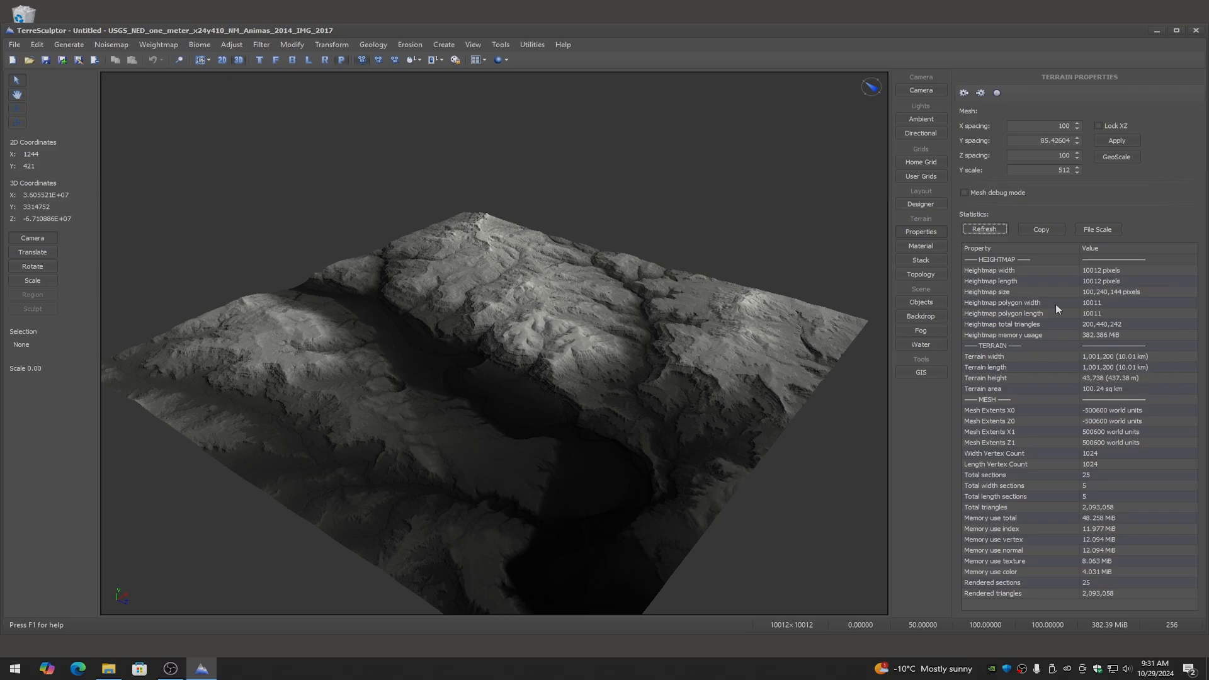
left_click(921, 373)
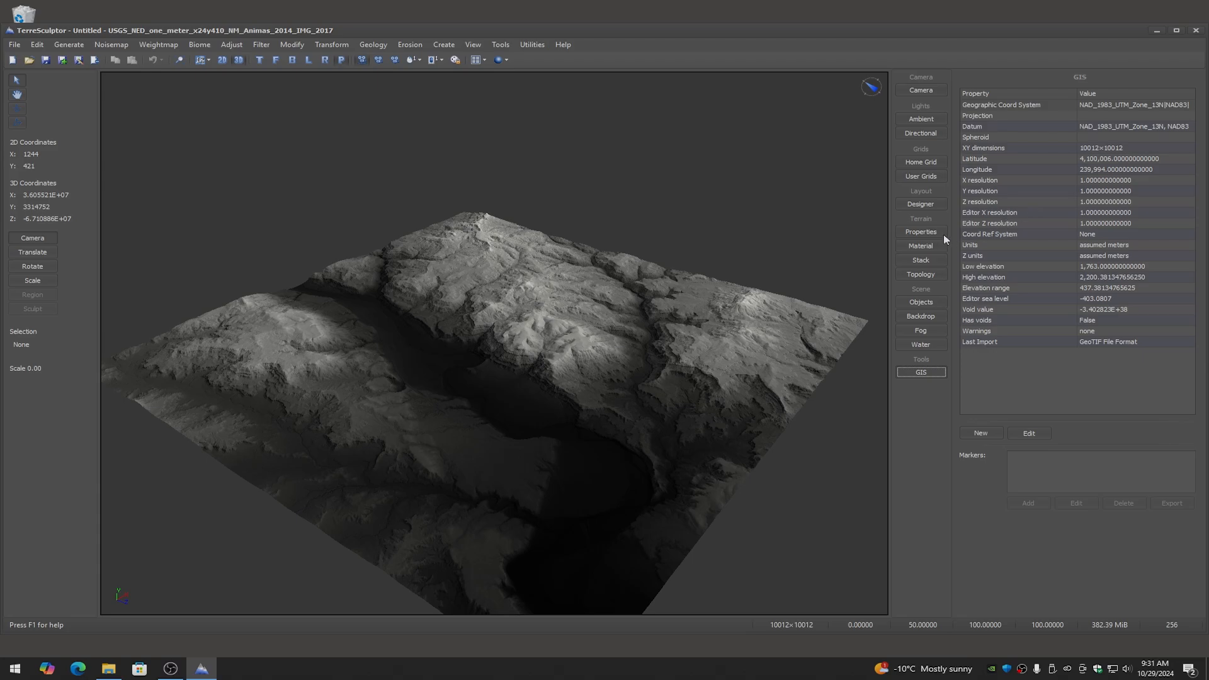
left_click(921, 233)
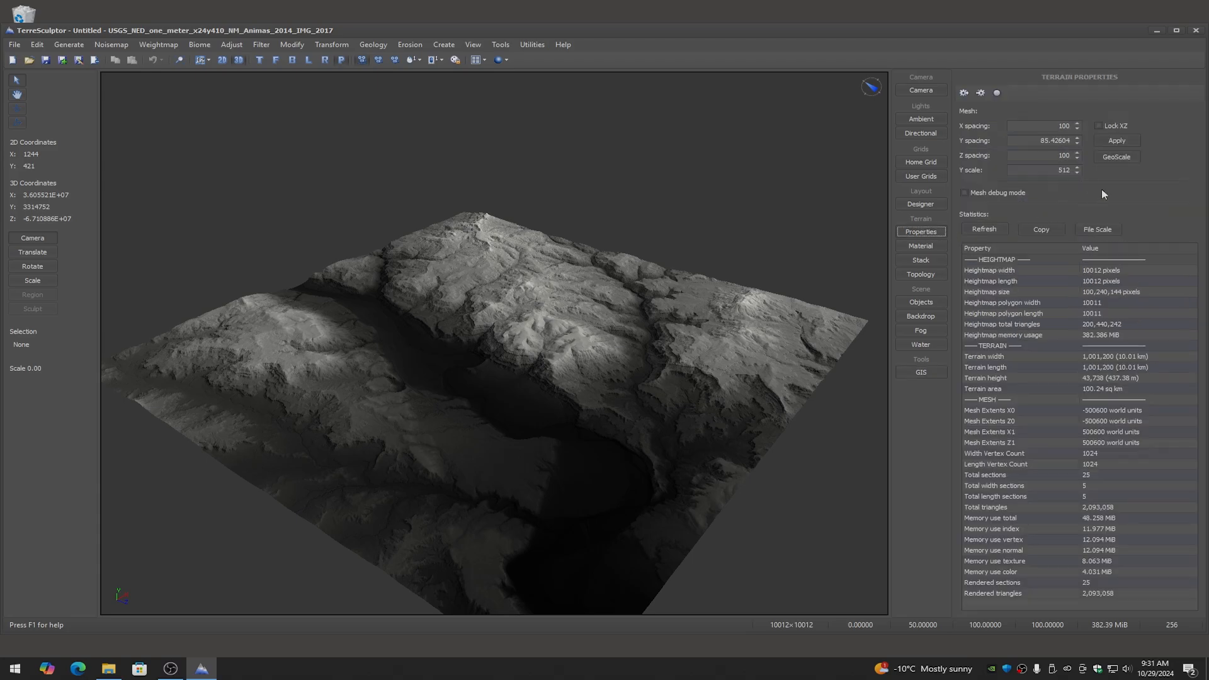
Step: Set the mesh Y spacing to 100, apply it to the terrain, and refresh the statistics
double_click(1030, 139)
type("100")
key("Return")
left_click(1120, 141)
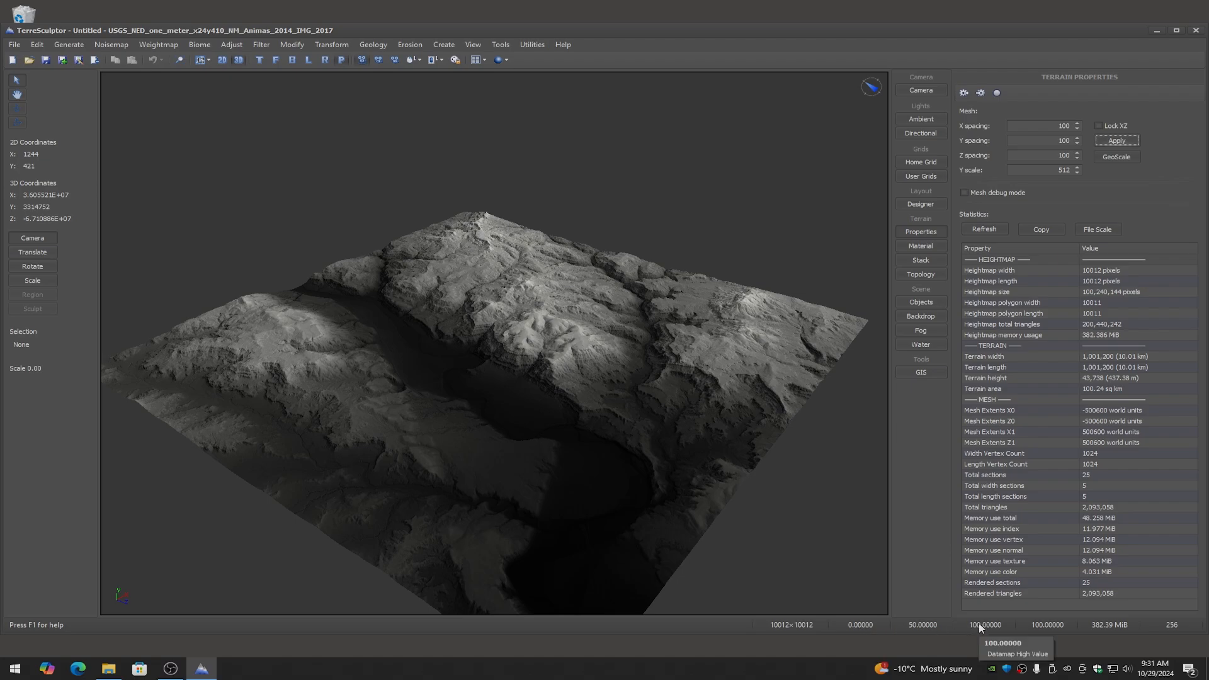
left_click_drag(785, 467, 494, 374)
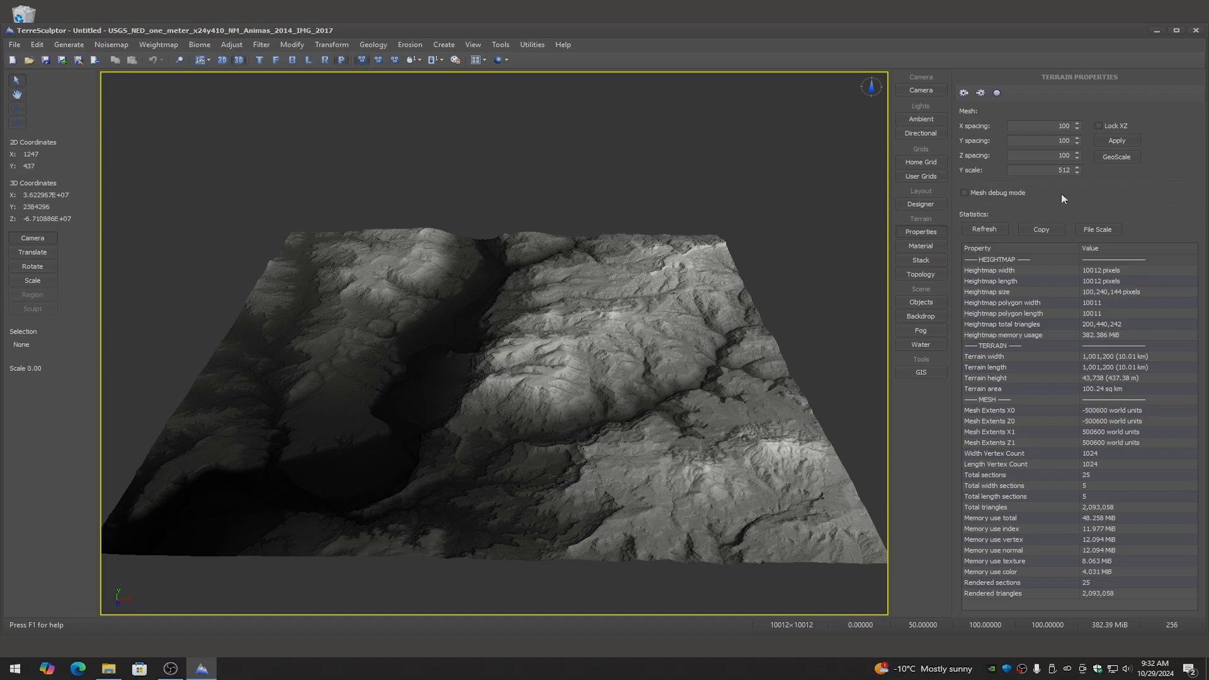
left_click_drag(580, 361, 435, 374)
left_click(970, 234)
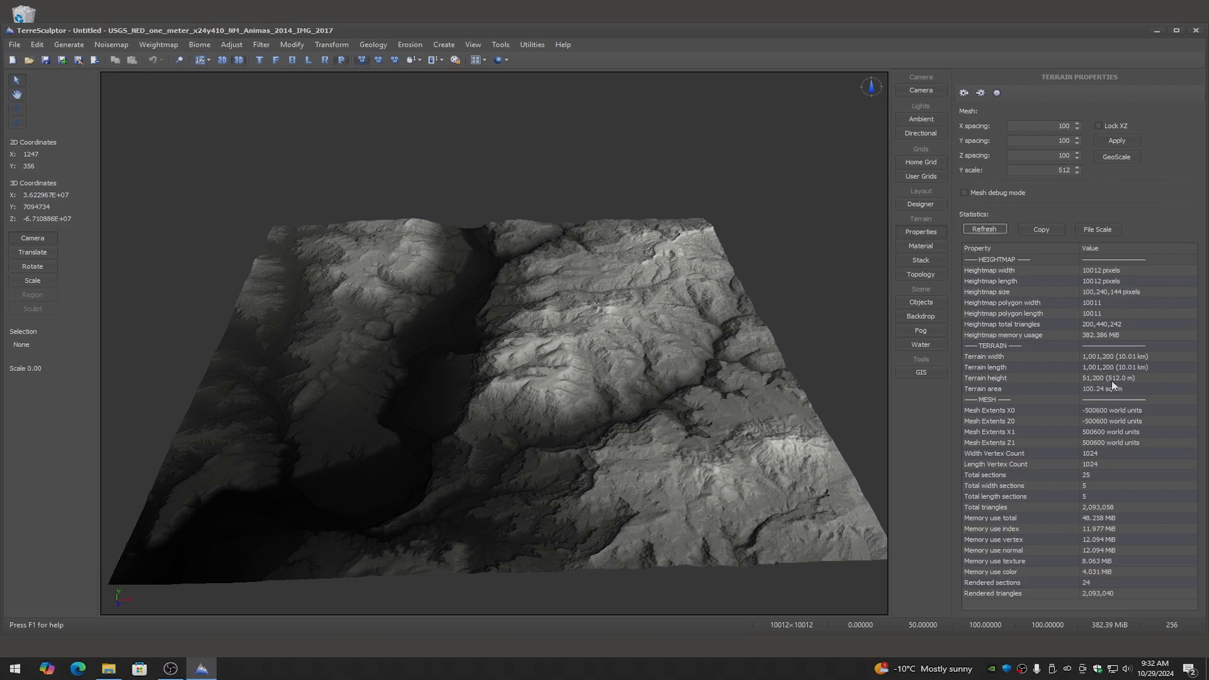
Step: Exaggerate the terrain's height by applying a mesh Y spacing of 200, and refresh the statistics
left_click_drag(1036, 140, 1083, 141)
type("2")
left_click(1117, 141)
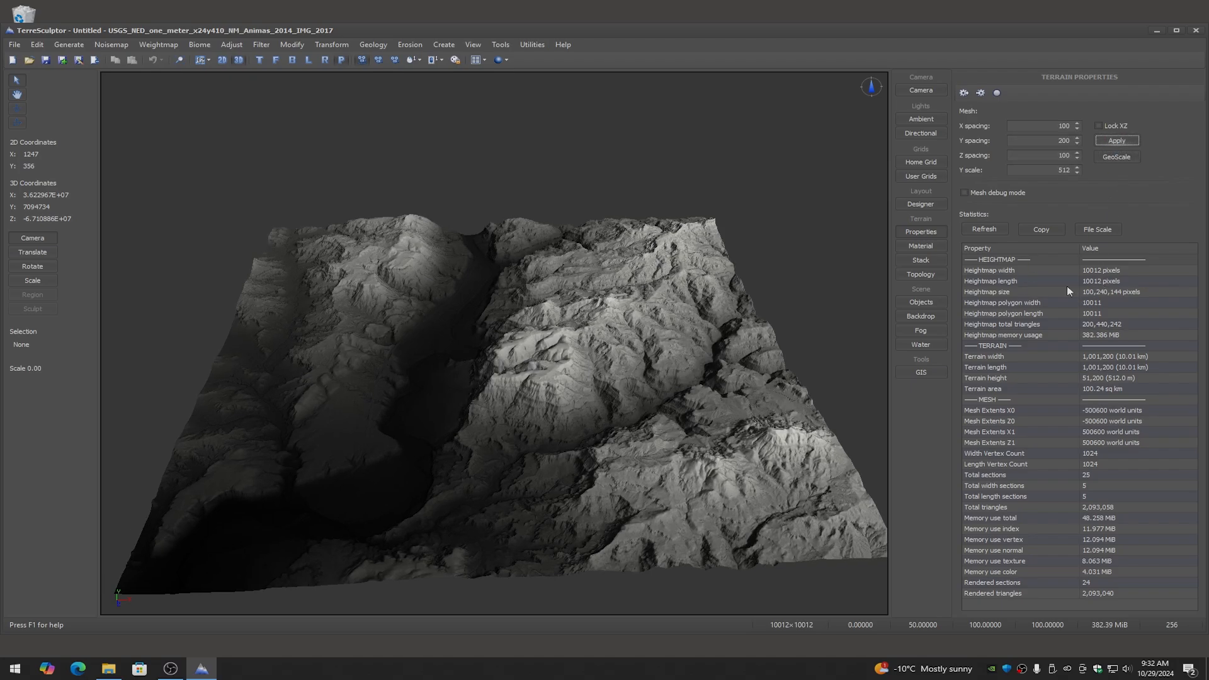
left_click(984, 230)
right_click_drag(584, 400, 480, 369)
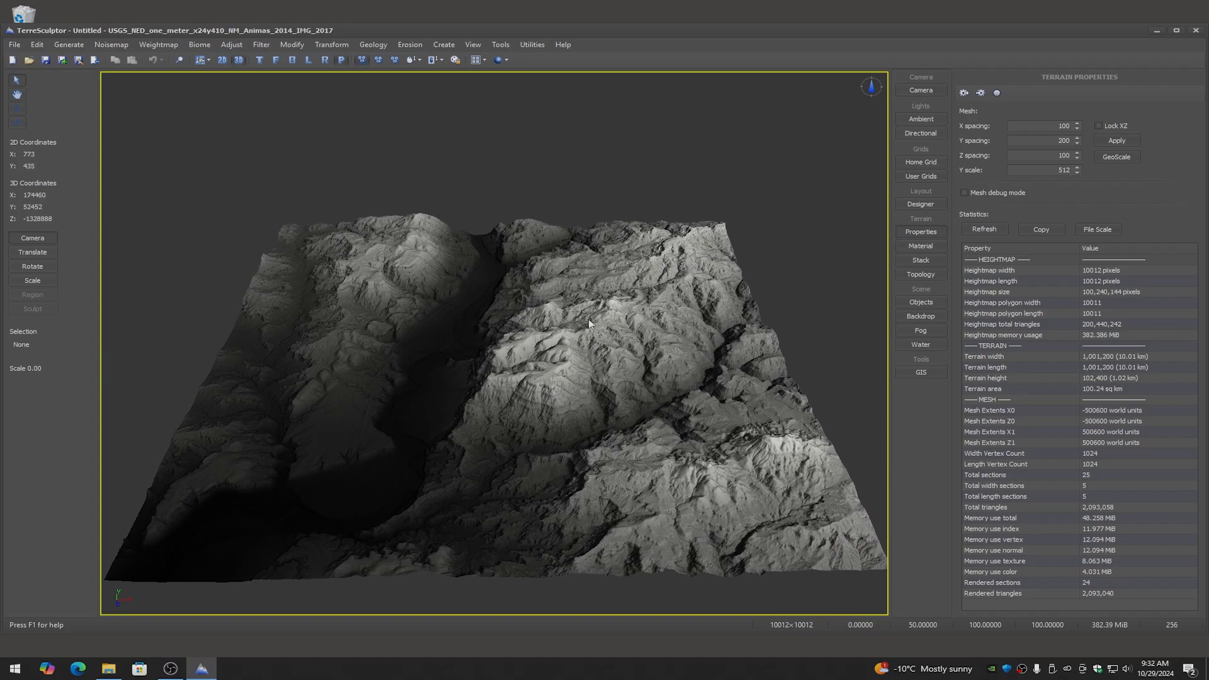
right_click_drag(494, 340, 494, 374)
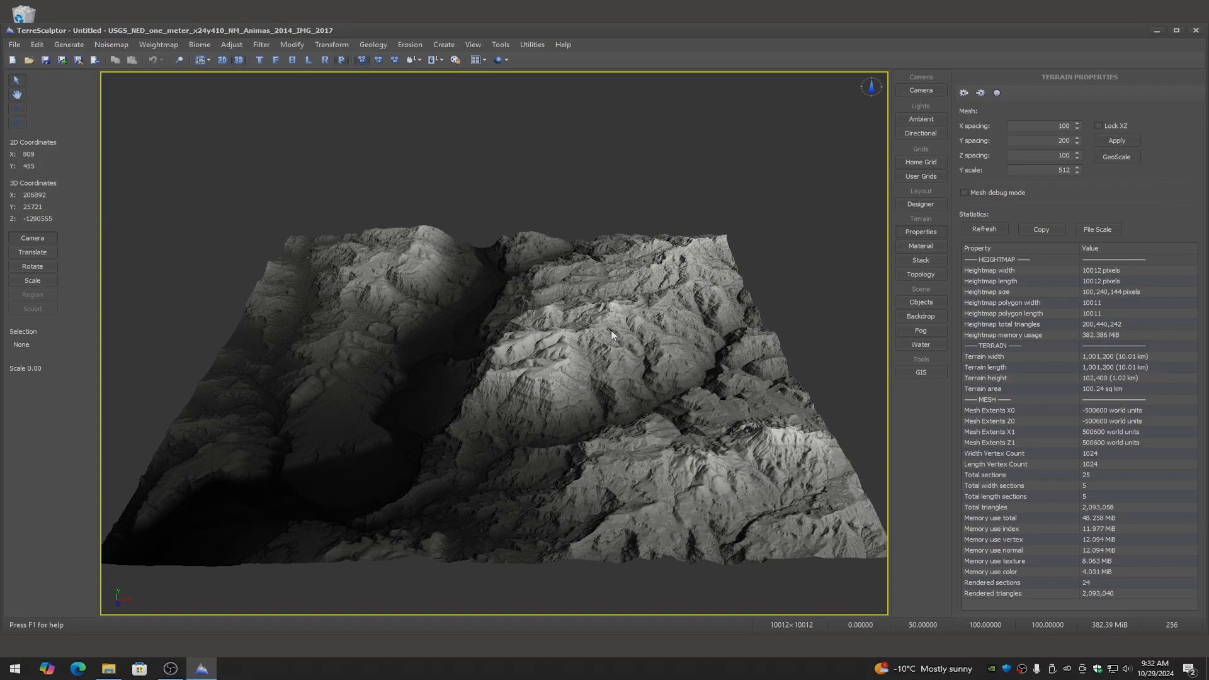
mouse_move(525, 358)
left_mouse_down()
mouse_move(604, 358)
mouse_move(511, 353)
mouse_move(514, 369)
left_mouse_up()
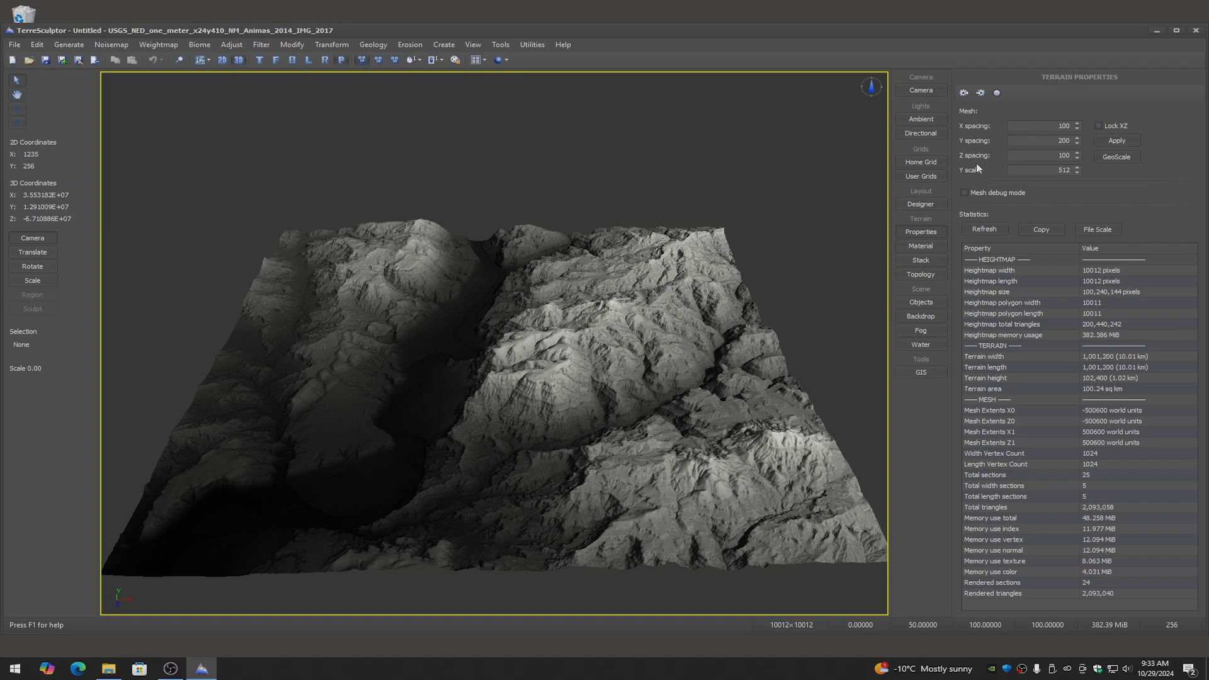
left_click_drag(687, 301, 788, 312)
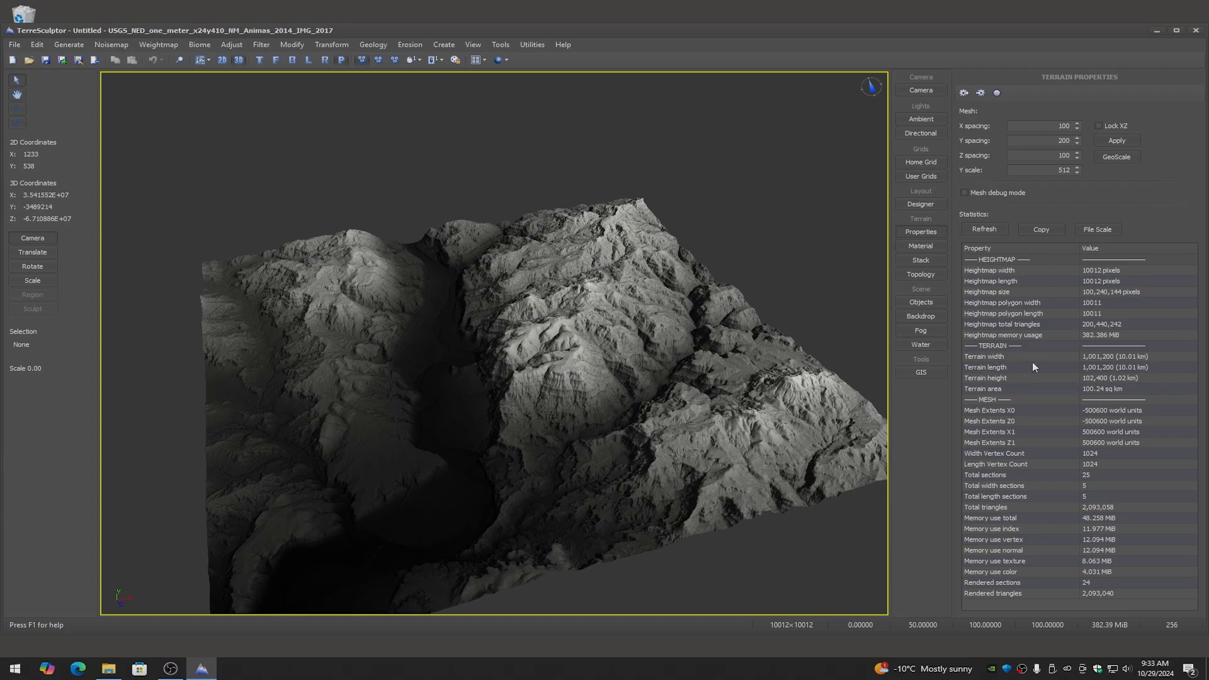
Step: Reapply GeoScale with the XZ and Y spacing set to GIS values to restore the terrain's real-world height
left_click(1117, 156)
left_click(526, 369)
left_click(702, 277)
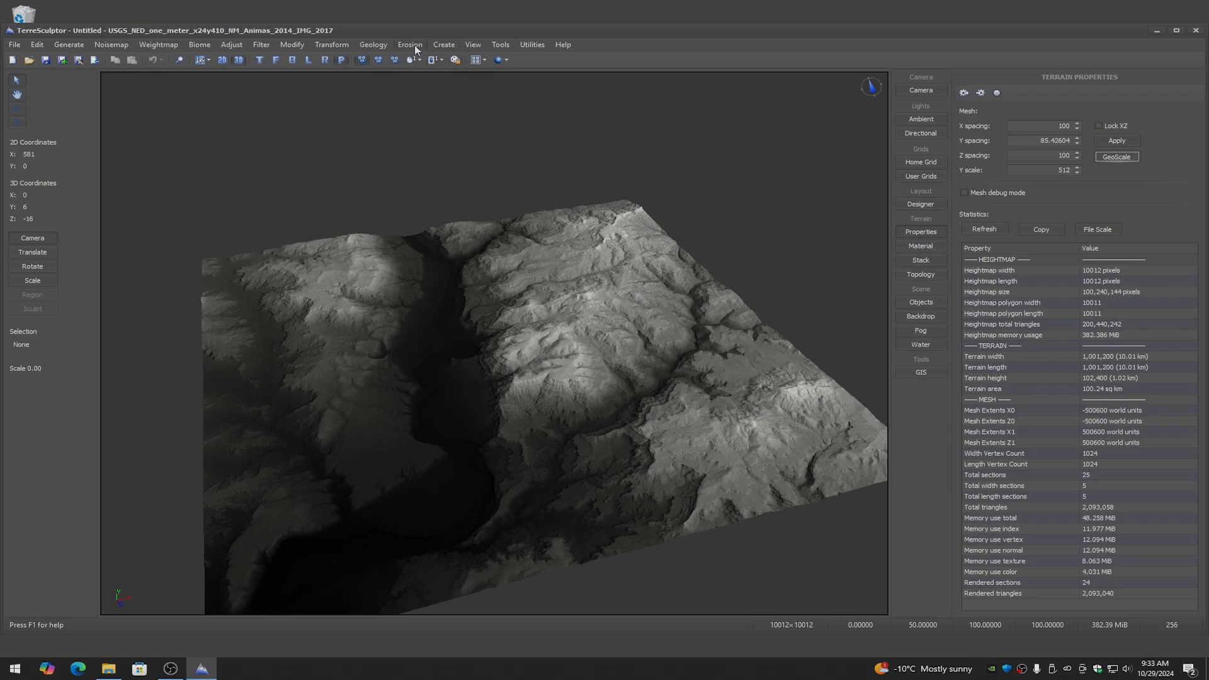
Step: Review the Scale Mesh by Terrain Properties Spacing option in the Tile Datamap Creator, and close the dialog
left_click(444, 45)
left_click(475, 180)
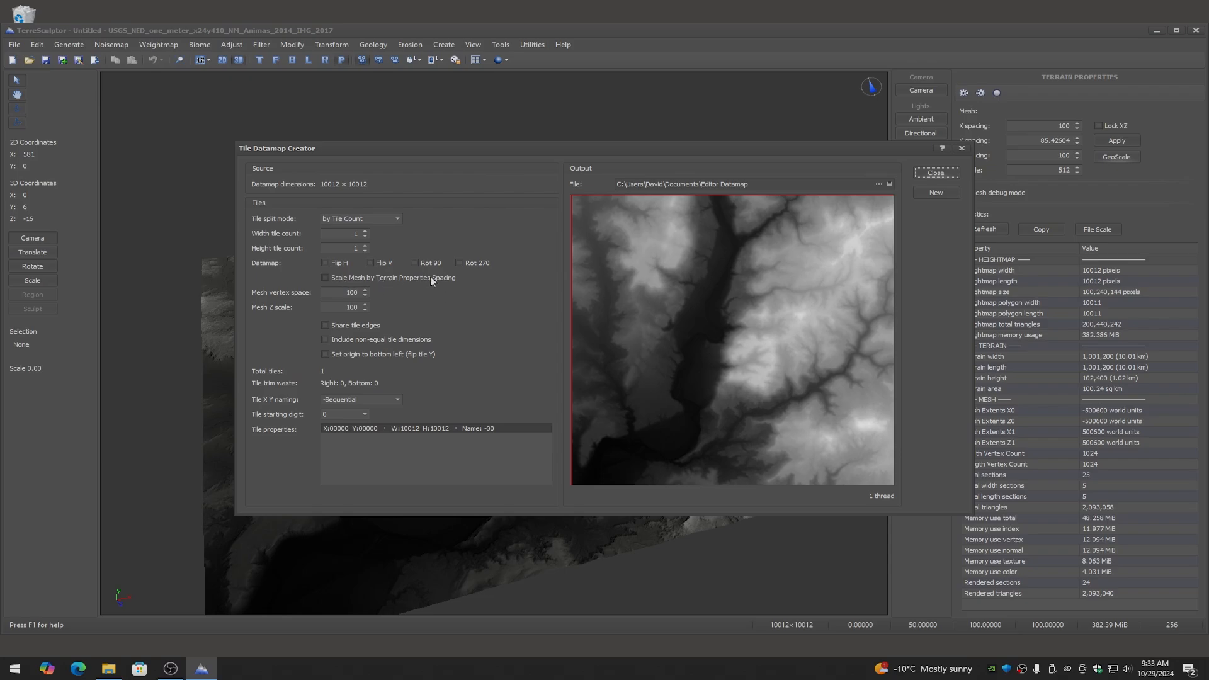
left_click(396, 281)
left_click(936, 172)
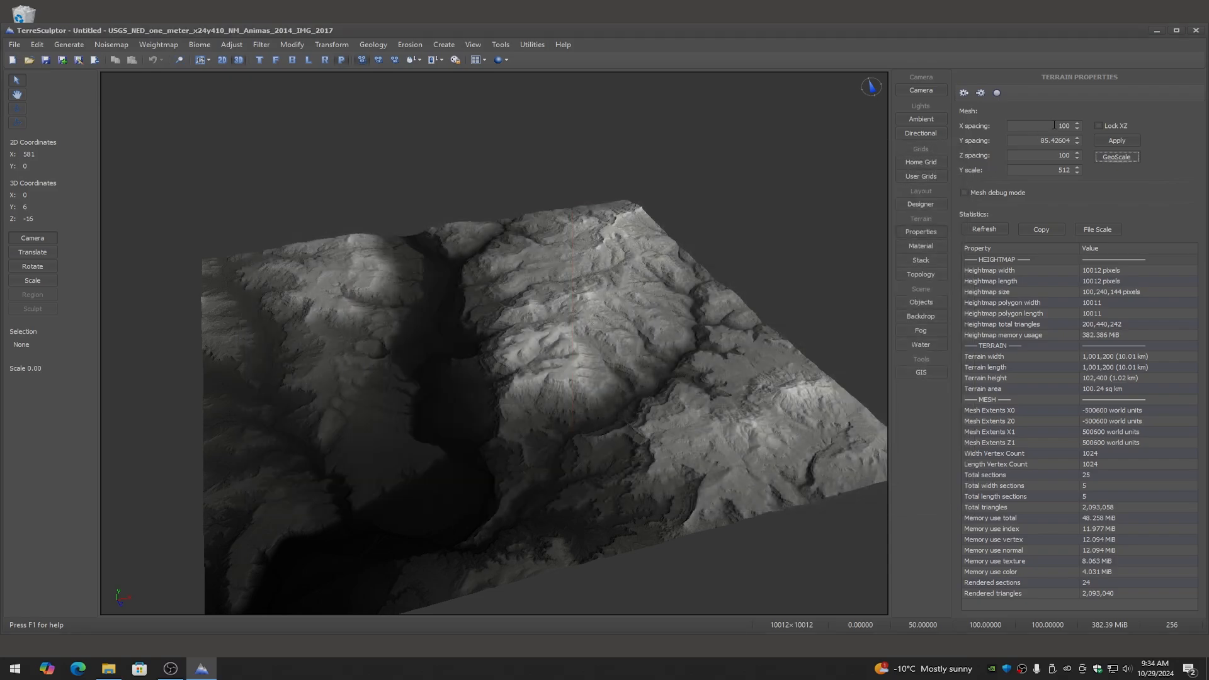
Step: Set the mesh Z spacing to 101 and refresh the terrain statistics
left_click(1079, 153)
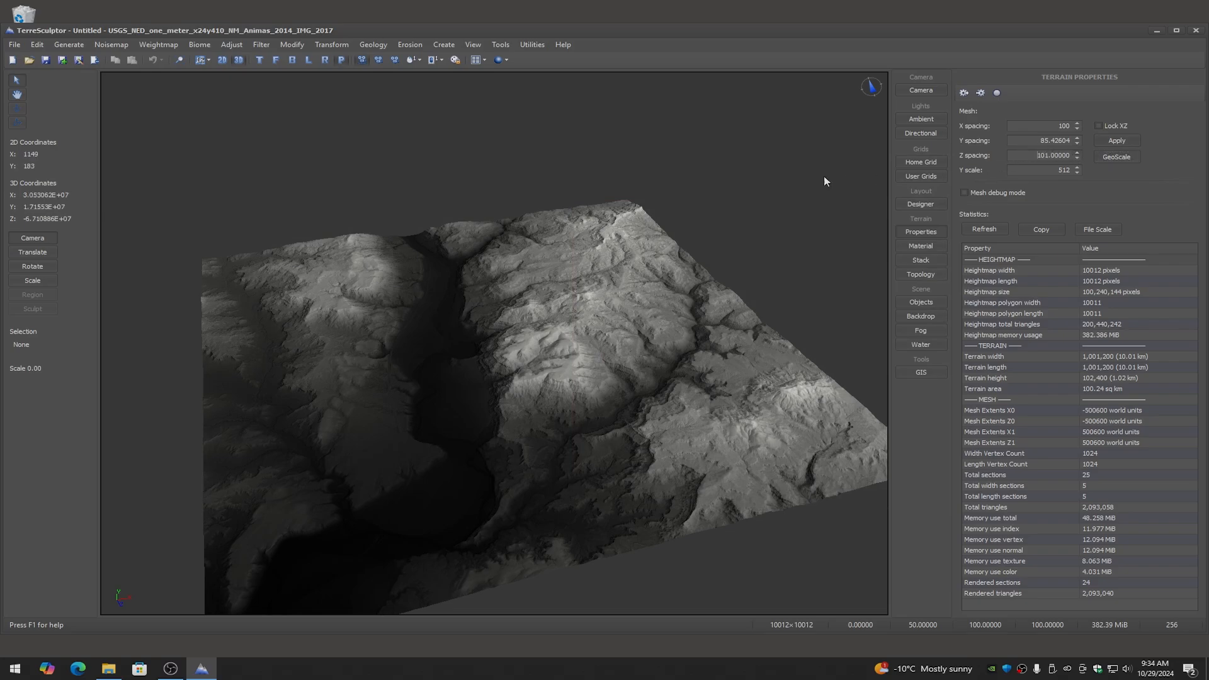
left_click(717, 247)
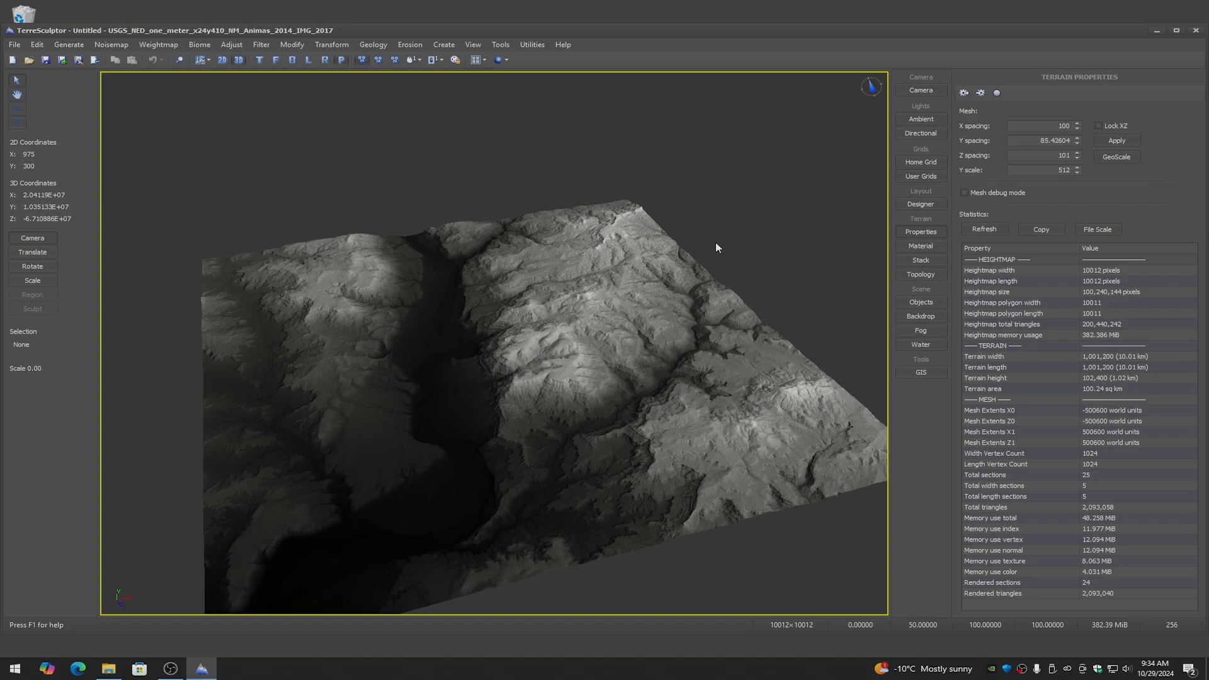
left_click_drag(716, 242, 495, 354)
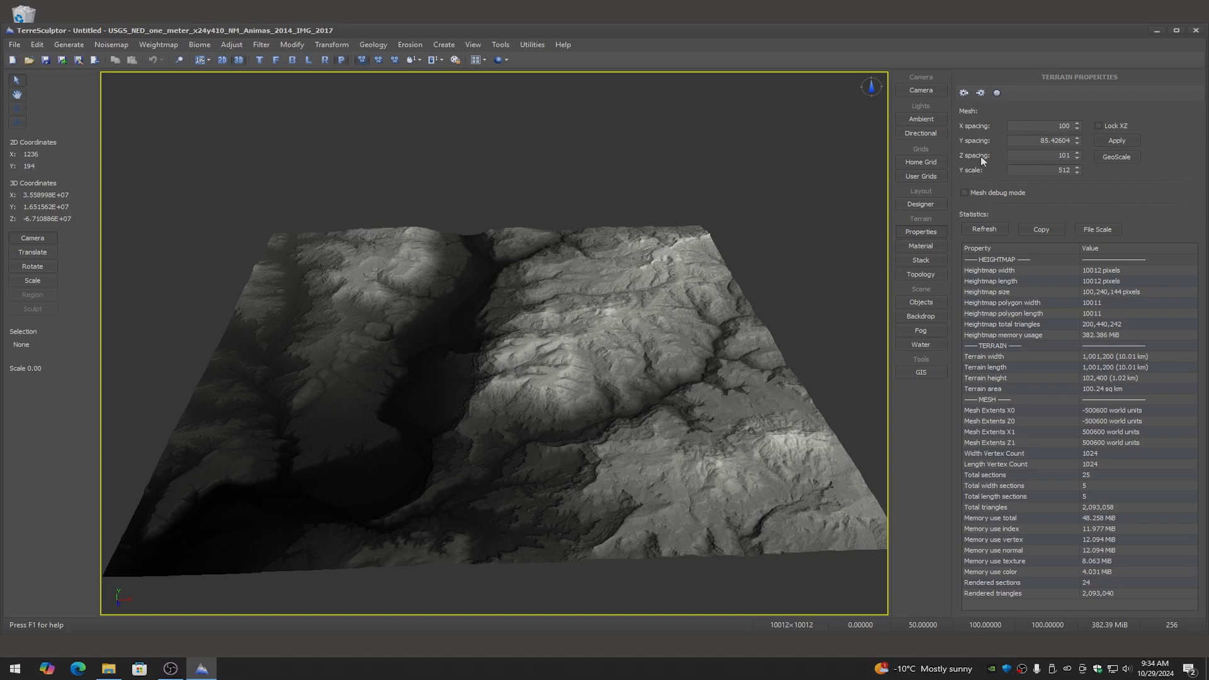
left_click(987, 228)
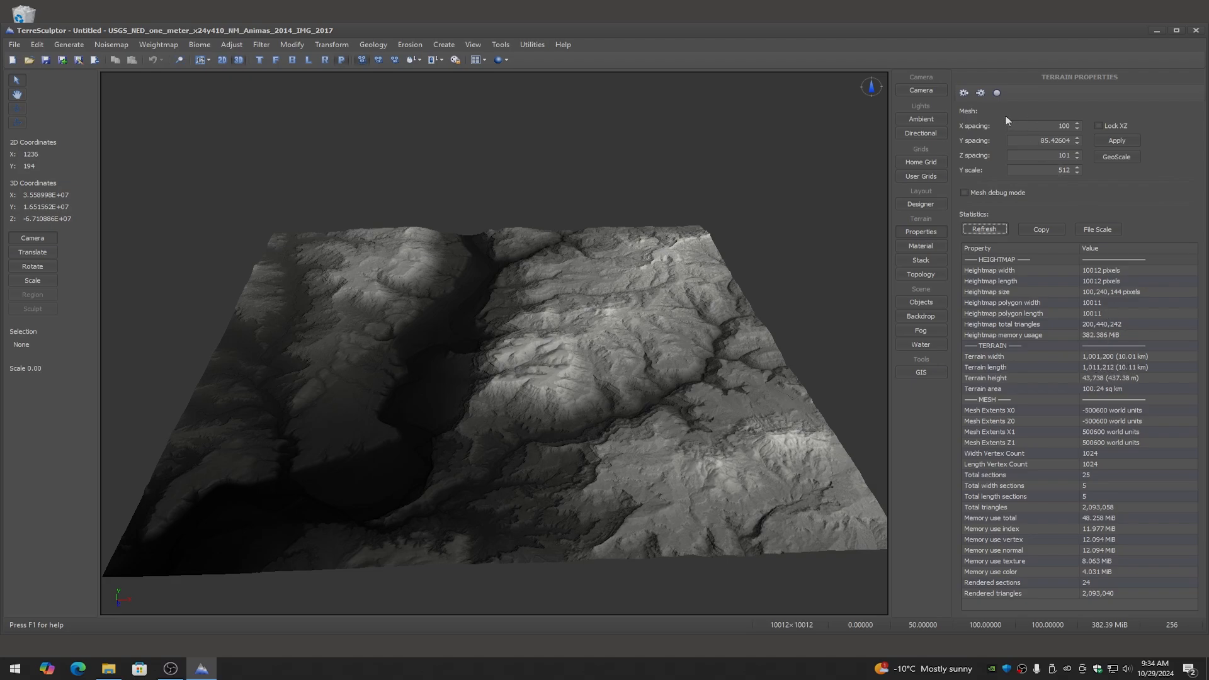
Step: Reopen the Tile Datamap Creator to check its mesh scaling settings, and close it without creating tiles
left_click(444, 44)
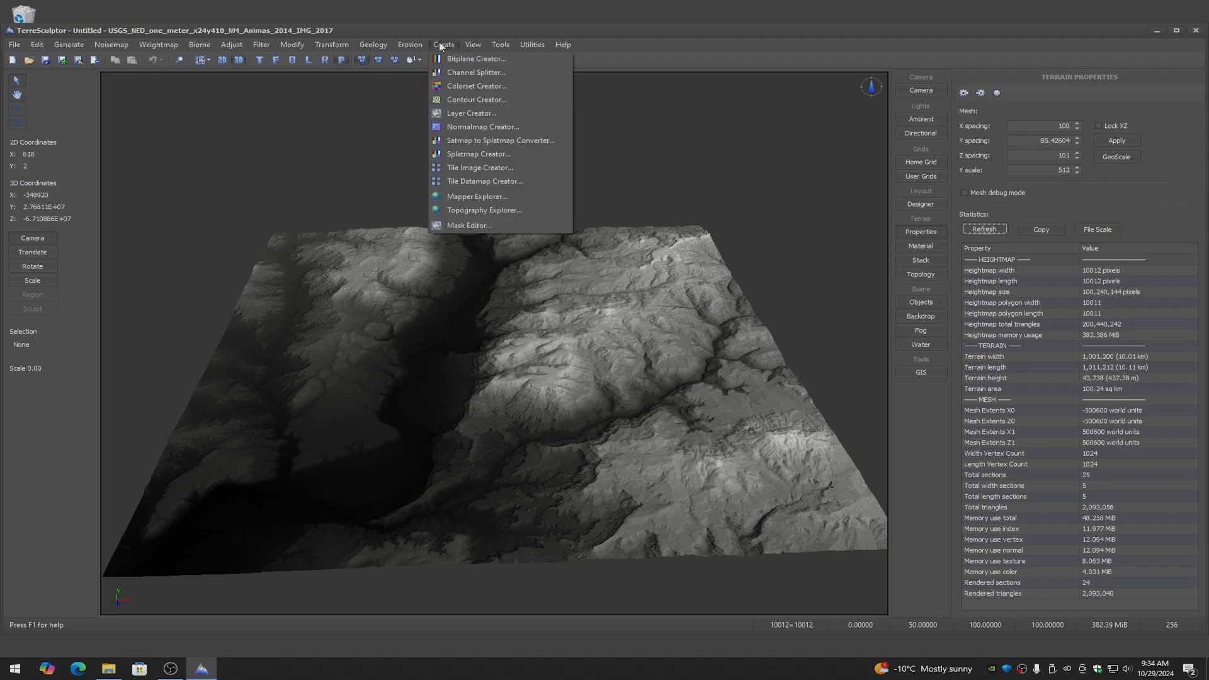
left_click(470, 182)
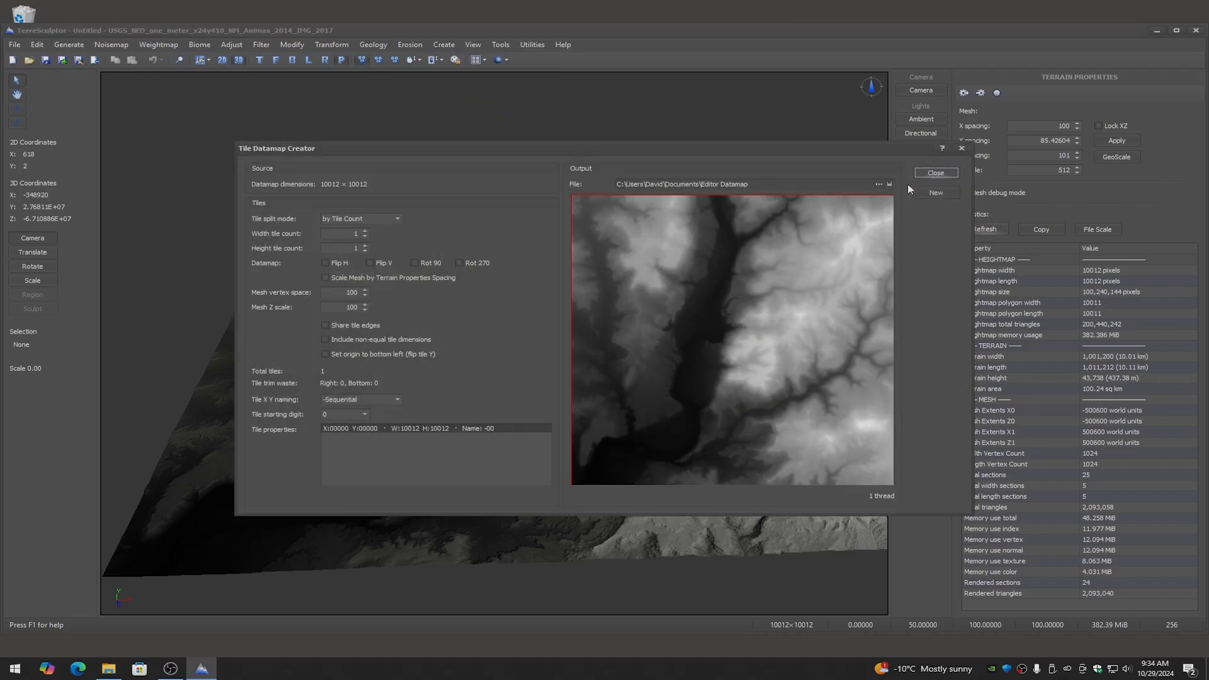
left_click(936, 172)
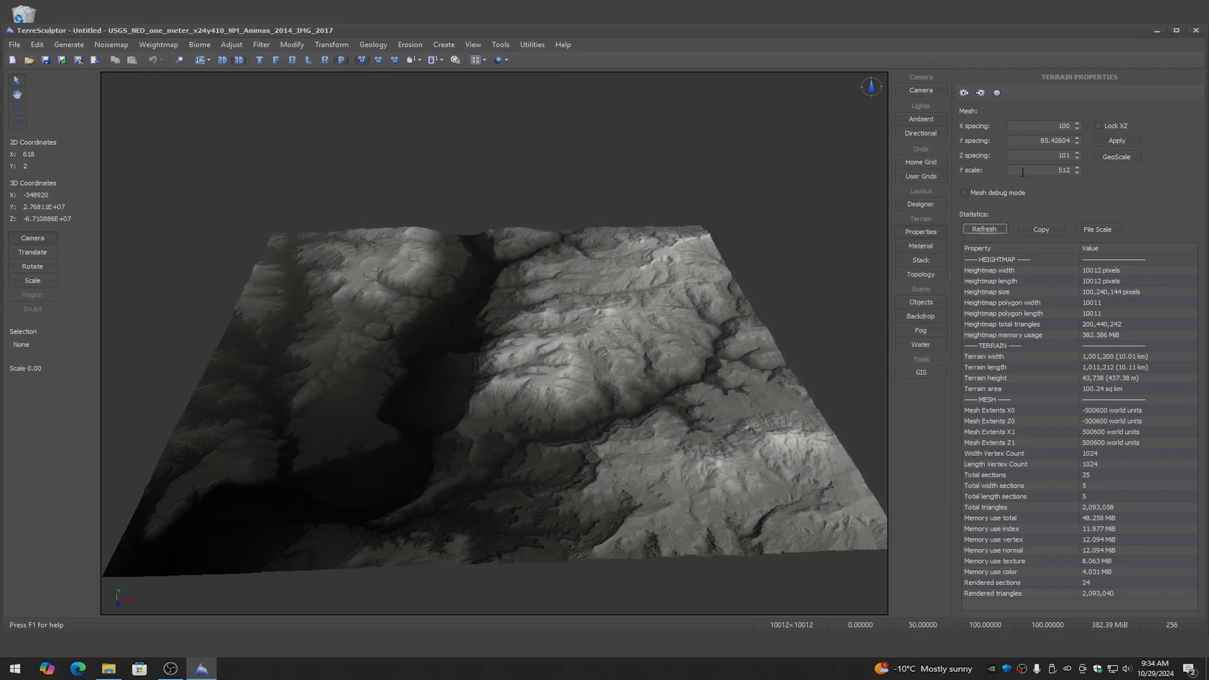